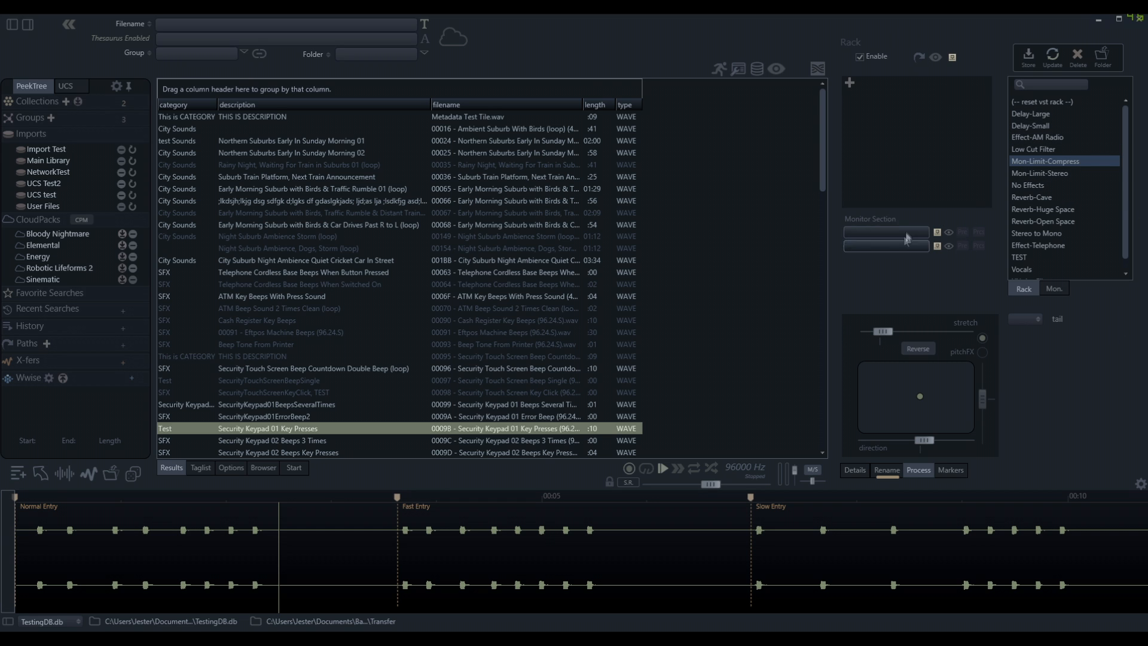
# Try a shifted stretch and playback rate on the process pad, and reset the rate to 96000 Hz.
pyautogui.moveTo(891, 391); pyautogui.dragTo(920, 405)
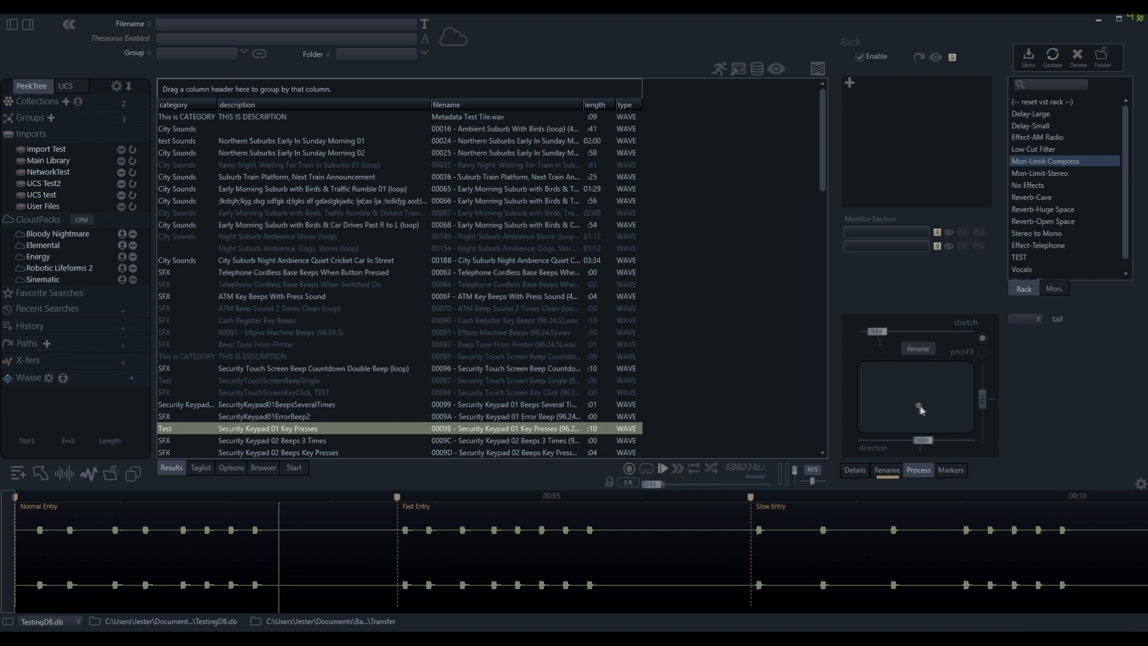
pyautogui.doubleClick(655, 485)
# Review the VST scan paths and the blacklisted plugins, including the prompt for adding a blacklist entry.
pyautogui.click(919, 58)
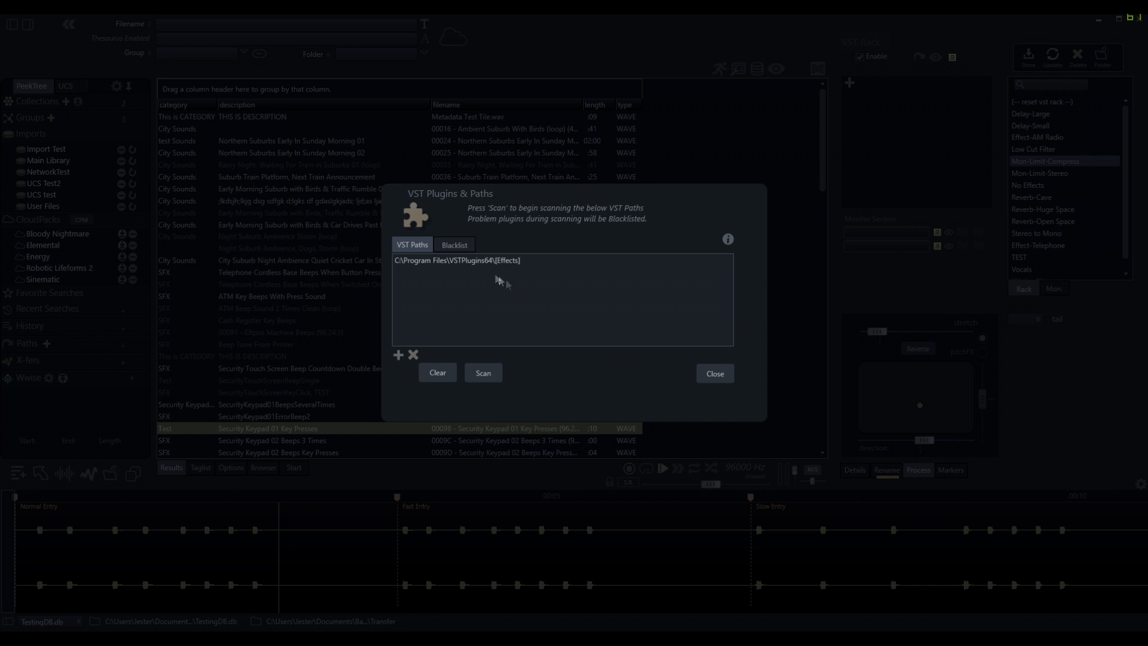
pyautogui.click(467, 245)
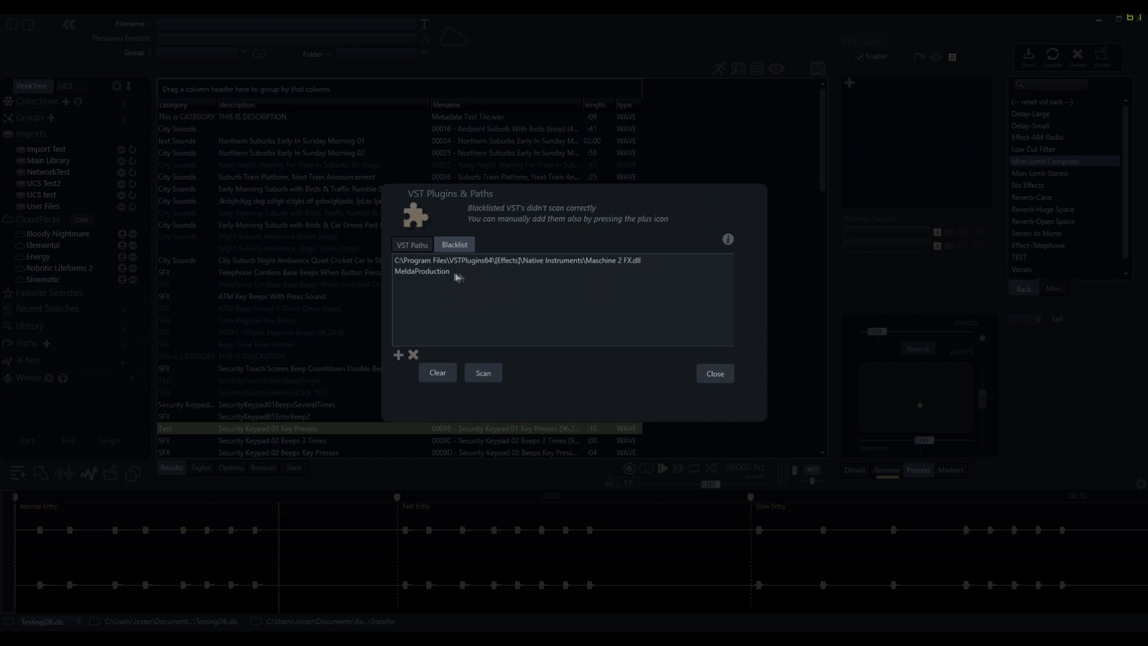
pyautogui.click(472, 261)
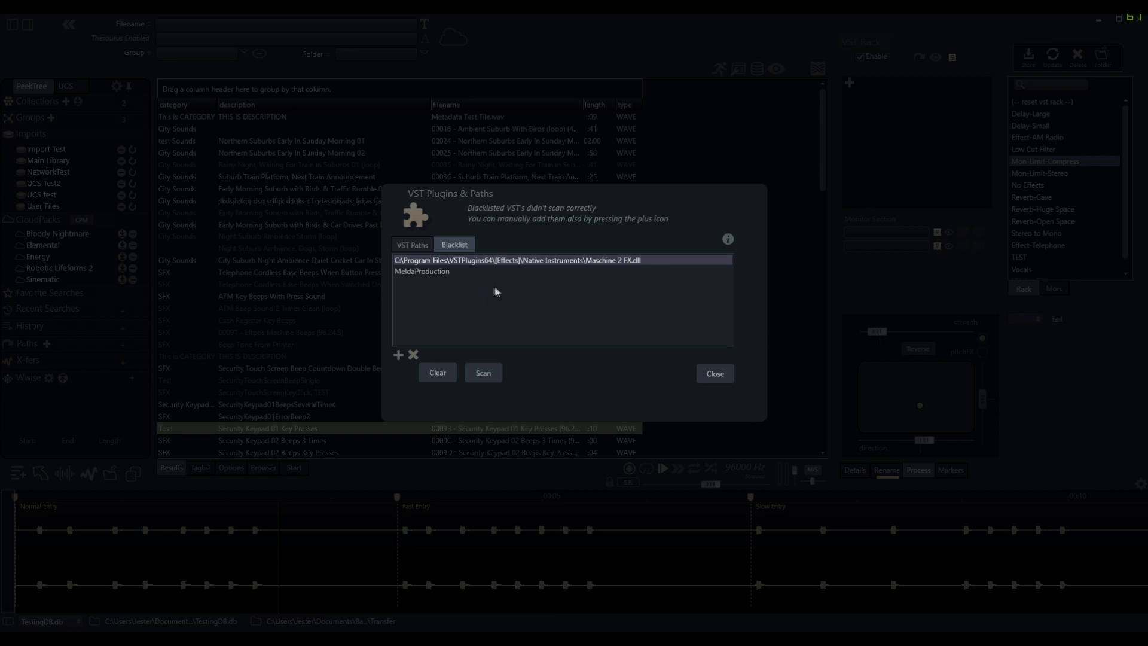
pyautogui.click(398, 356)
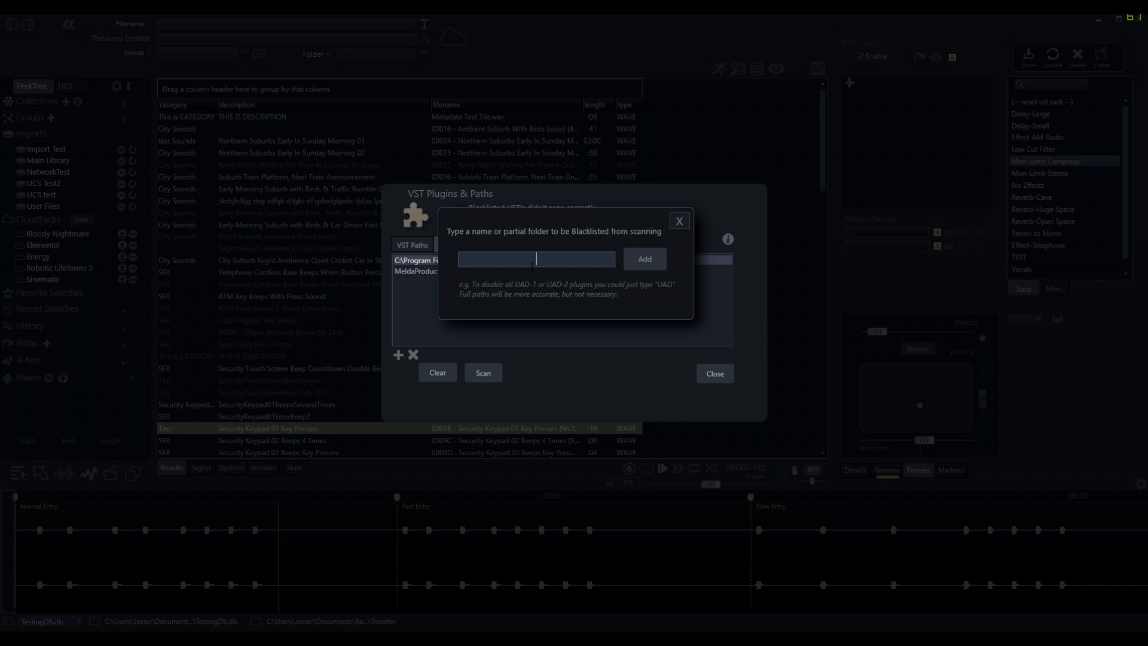
pyautogui.click(679, 221)
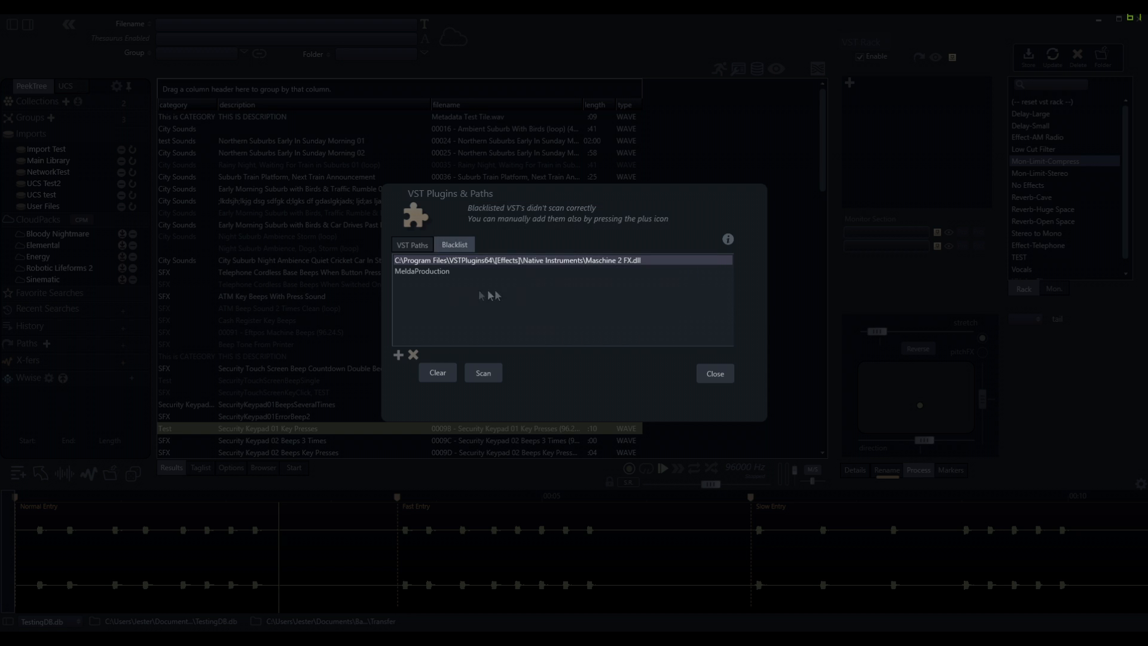
pyautogui.click(429, 273)
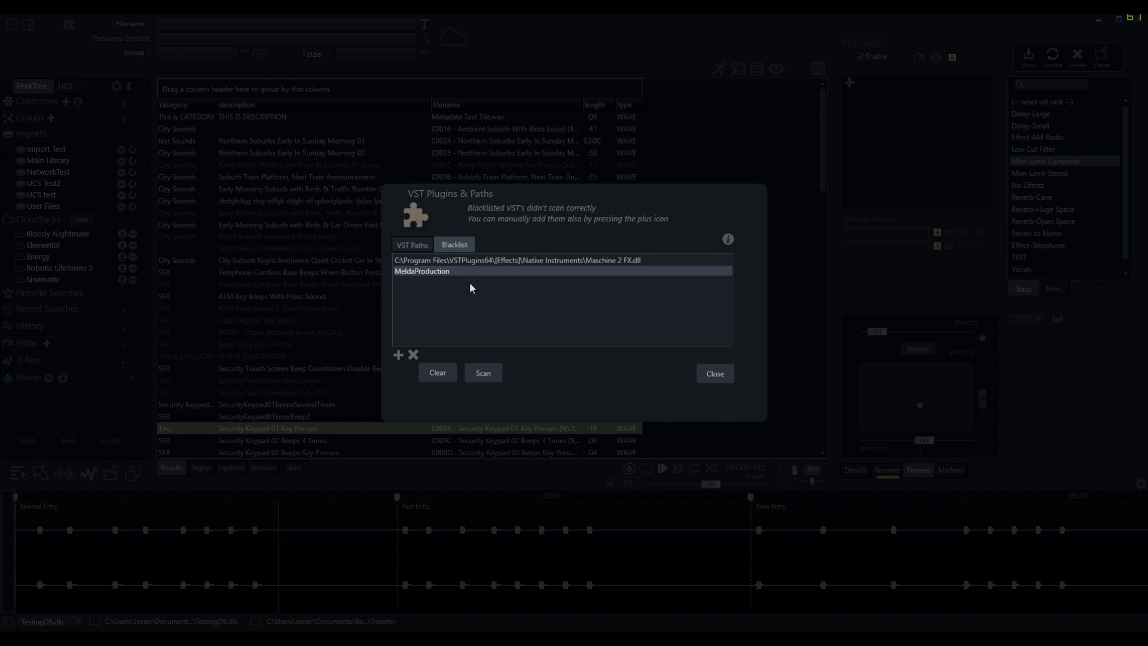
pyautogui.click(412, 244)
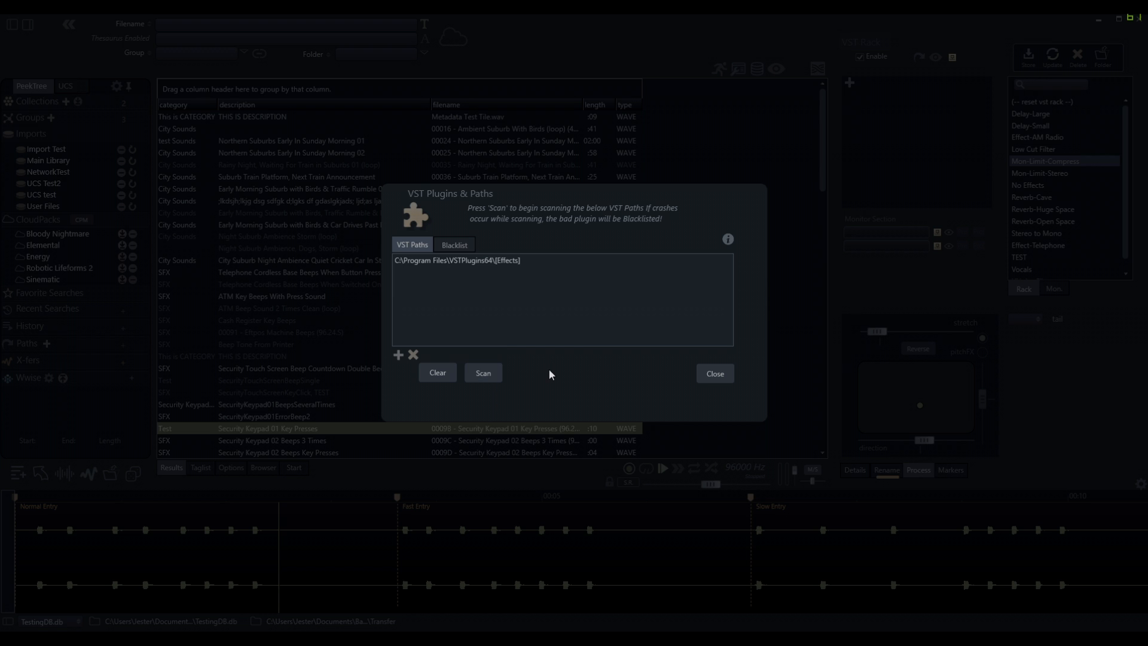
pyautogui.click(723, 377)
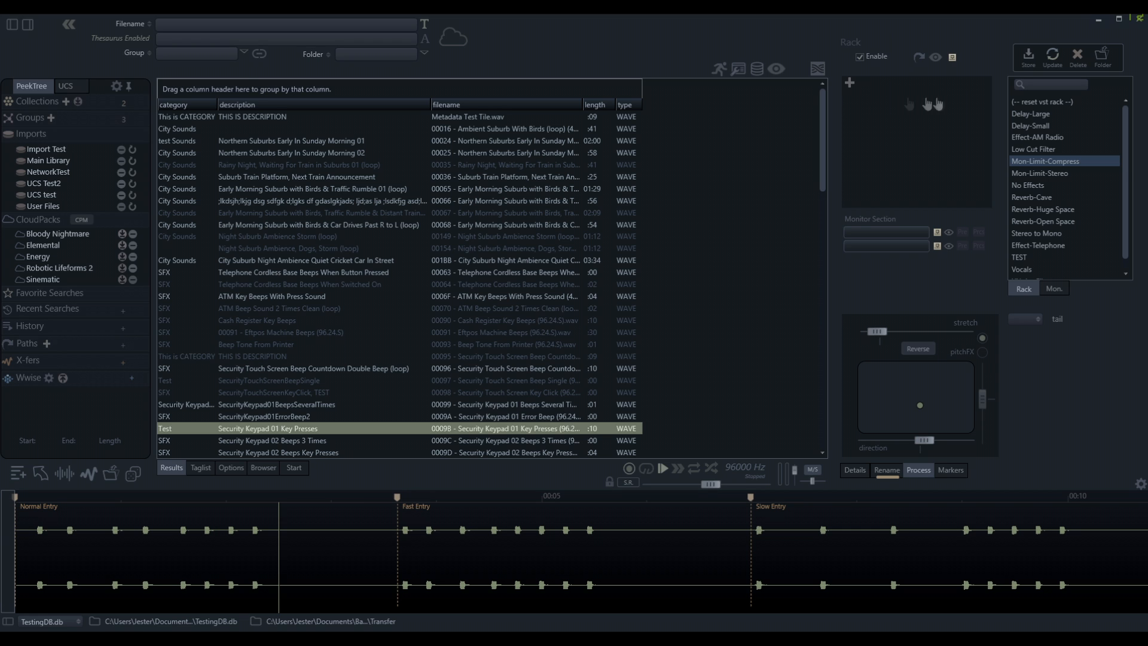
# Add a VST slot to the empty rack and load Eventide's Blackhole effect into it.
pyautogui.click(850, 85)
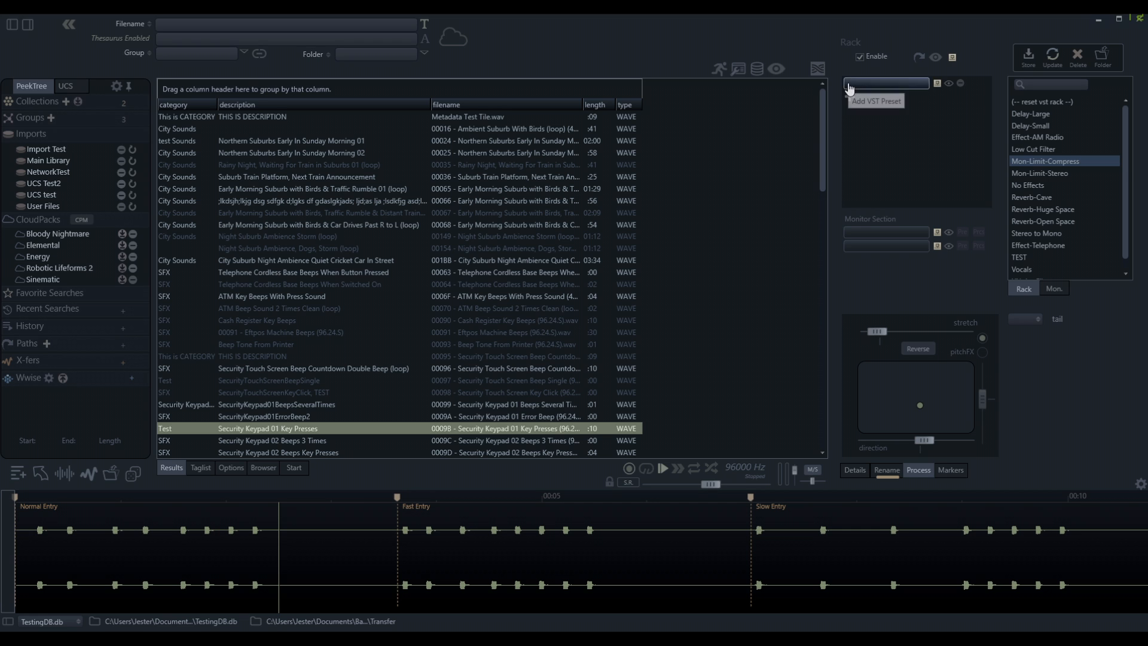
pyautogui.click(885, 88)
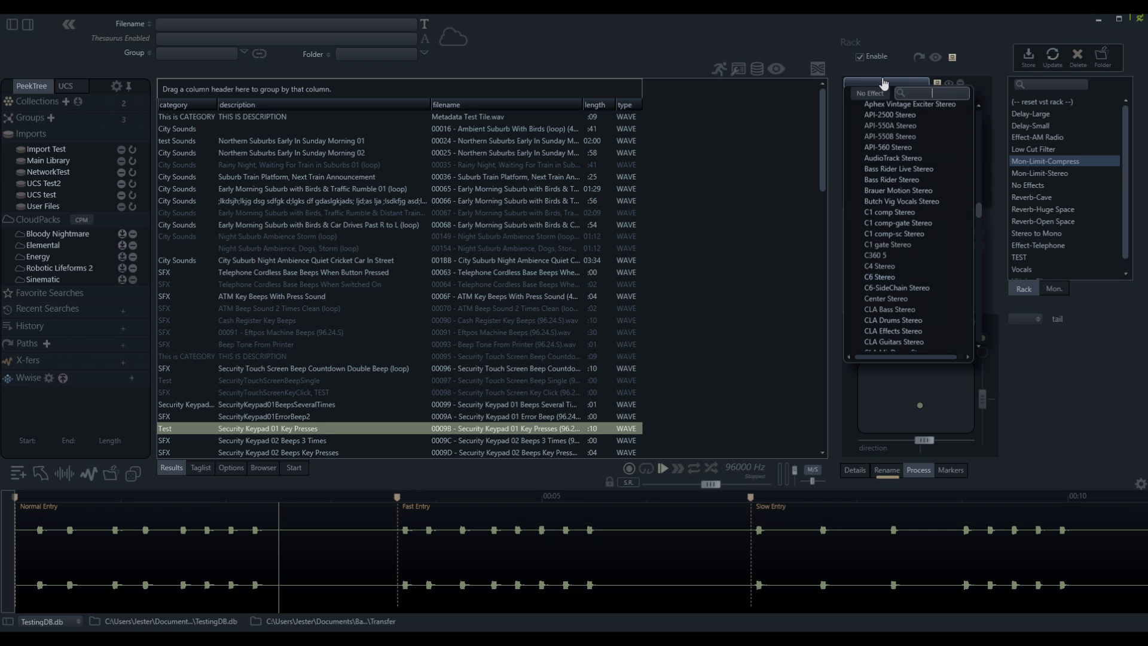
pyautogui.moveTo(979, 210); pyautogui.dragTo(977, 115)
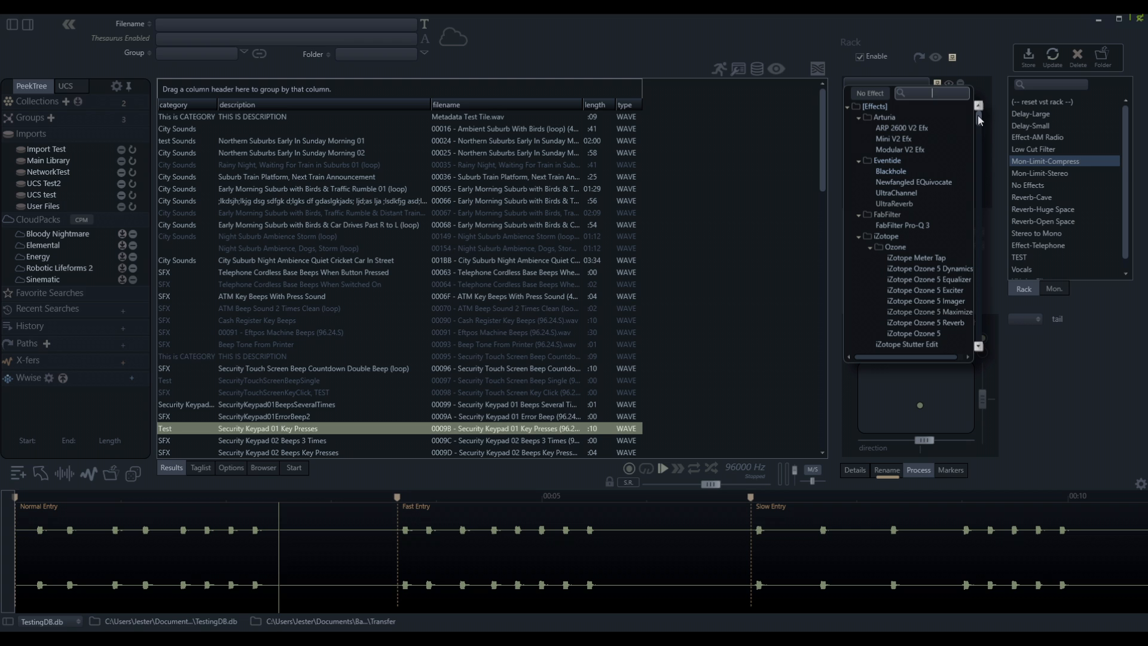
pyautogui.click(893, 174)
pyautogui.click(893, 173)
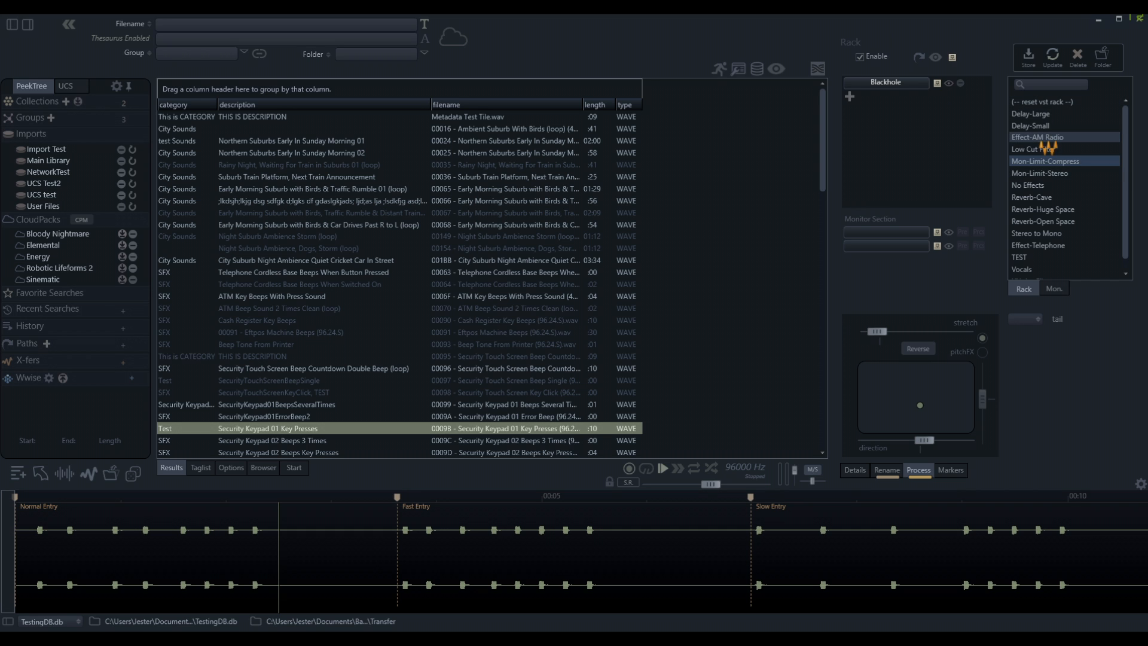
# Load the Effect-AM Radio preset into the rack and briefly show all of its plugin windows together.
pyautogui.click(936, 58)
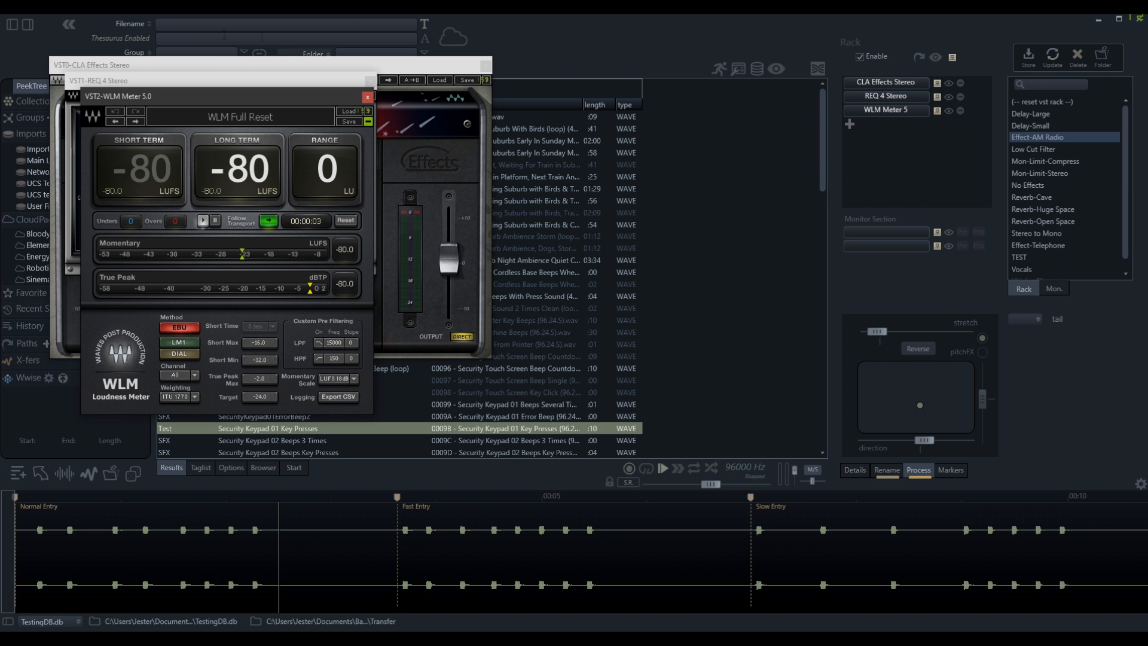
pyautogui.moveTo(317, 95); pyautogui.dragTo(544, 148)
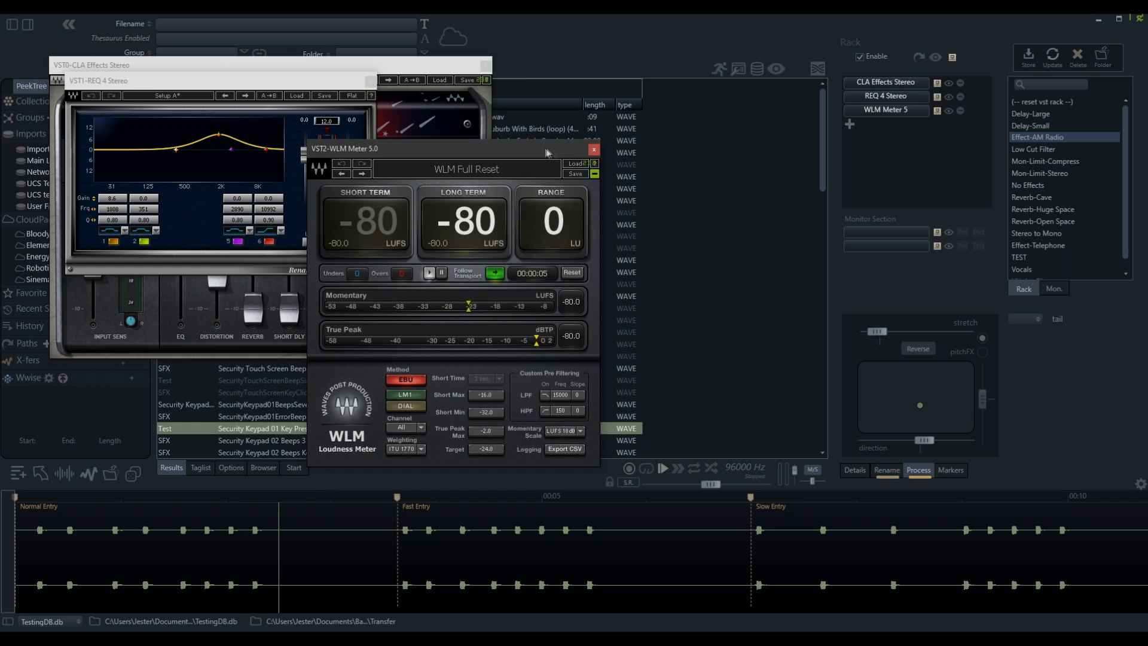
pyautogui.keyDown('ctrl'); pyautogui.click(936, 58); pyautogui.keyUp('ctrl')
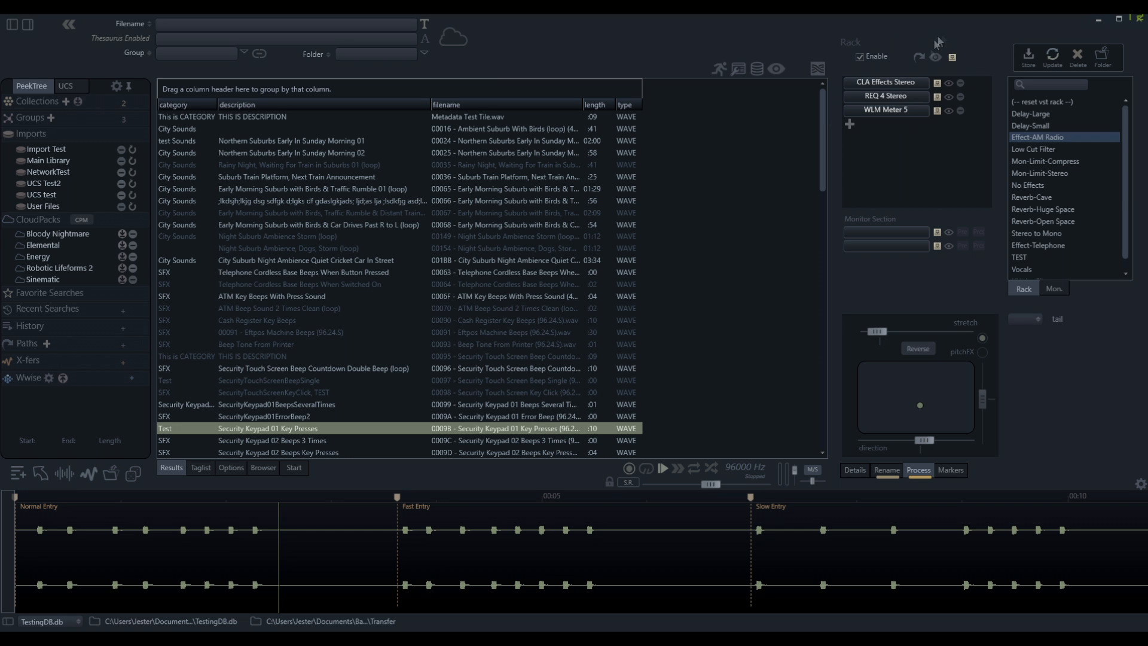
# Show all rack plugin windows, reopen CLA Effects and WLM Meter individually after closing them, and close every window.
pyautogui.click(935, 57)
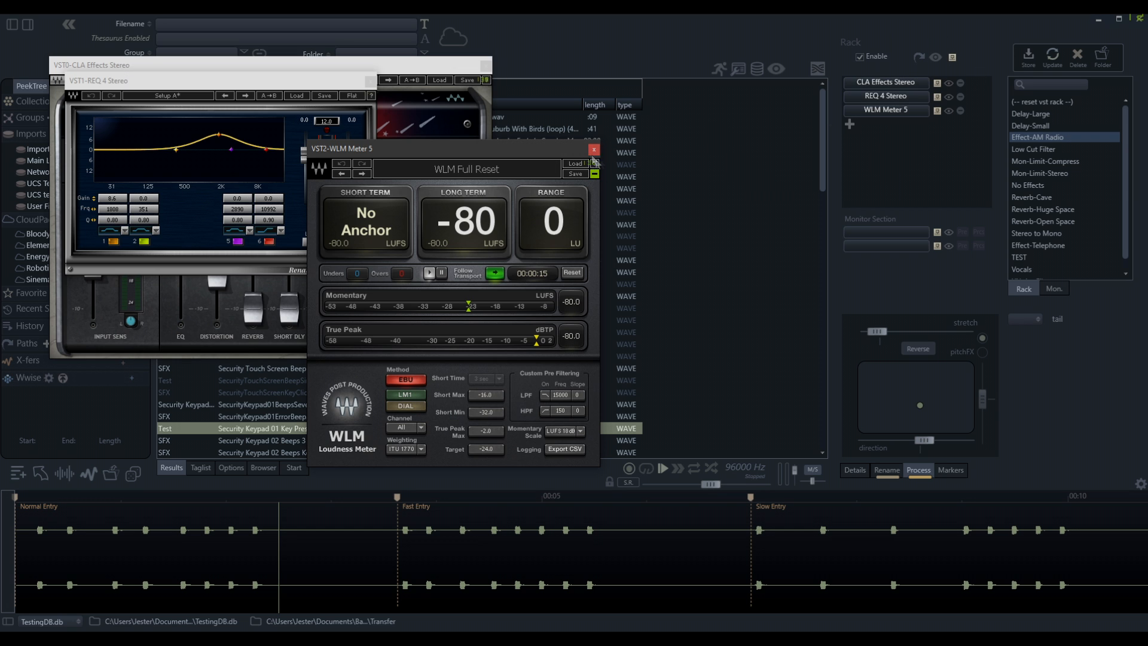
pyautogui.click(594, 150)
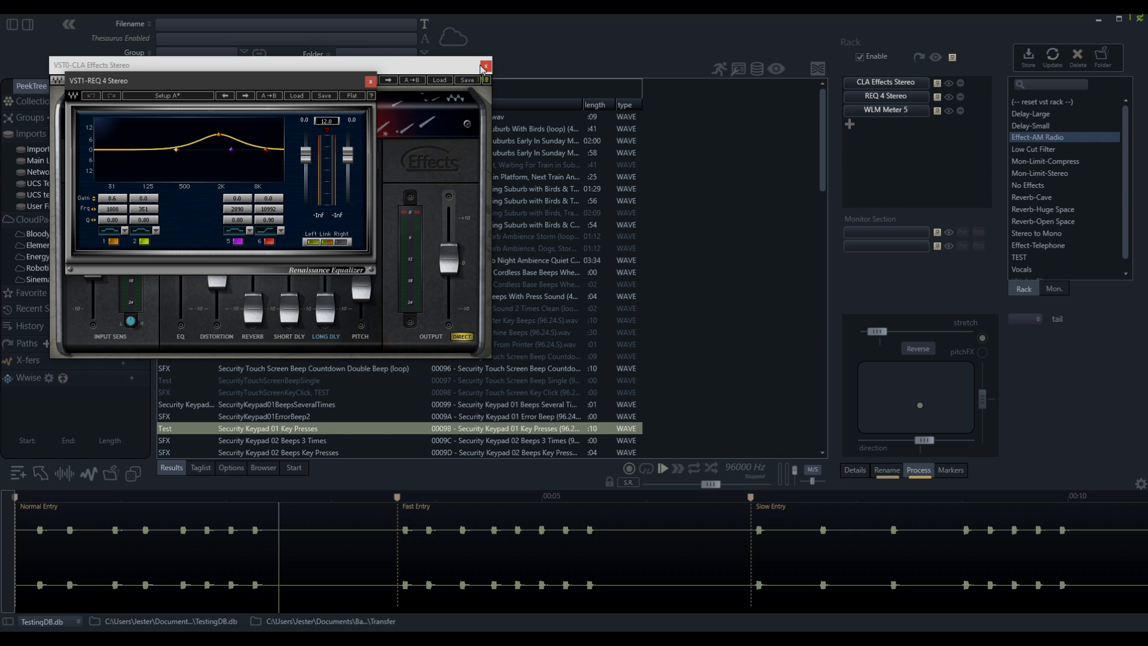
pyautogui.click(486, 64)
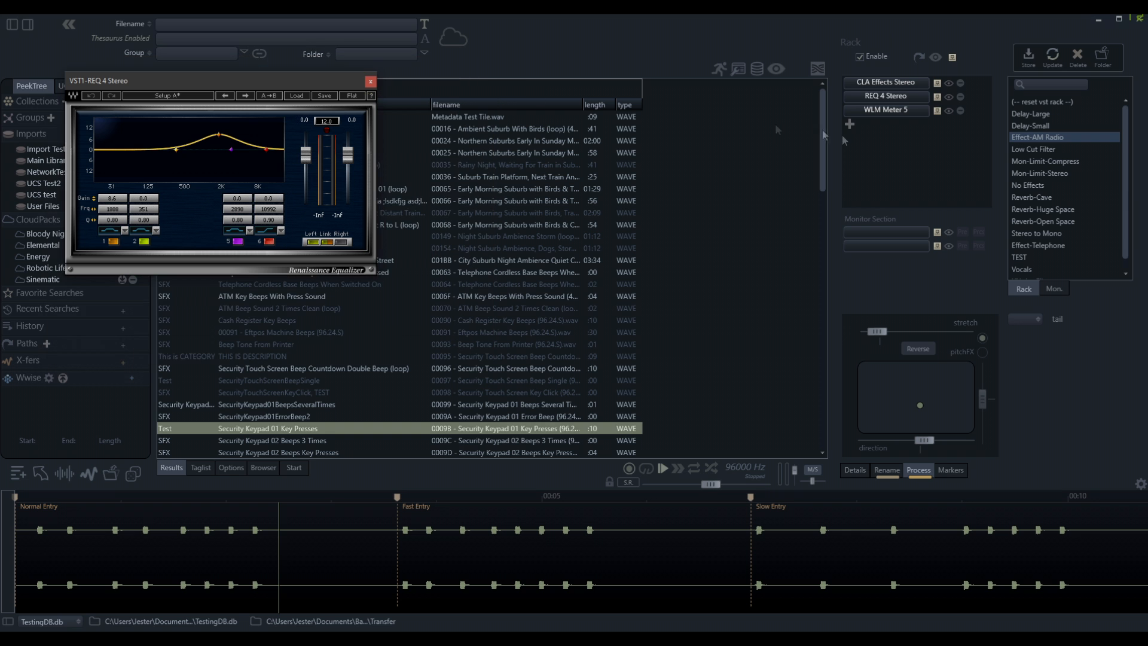
pyautogui.click(948, 83)
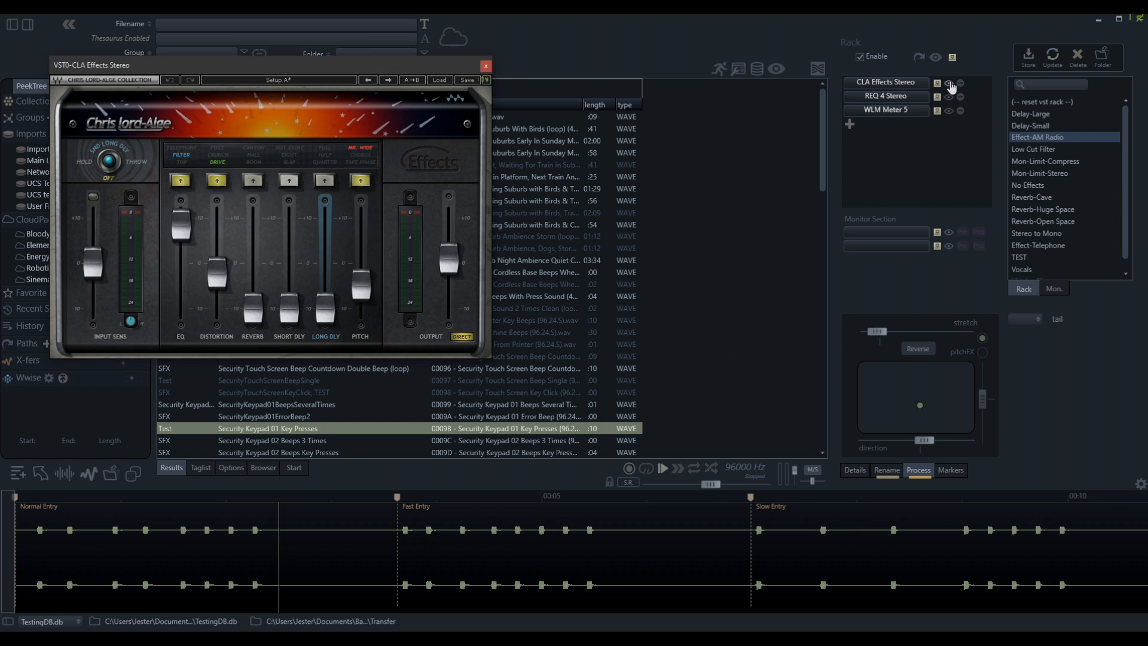
pyautogui.click(949, 111)
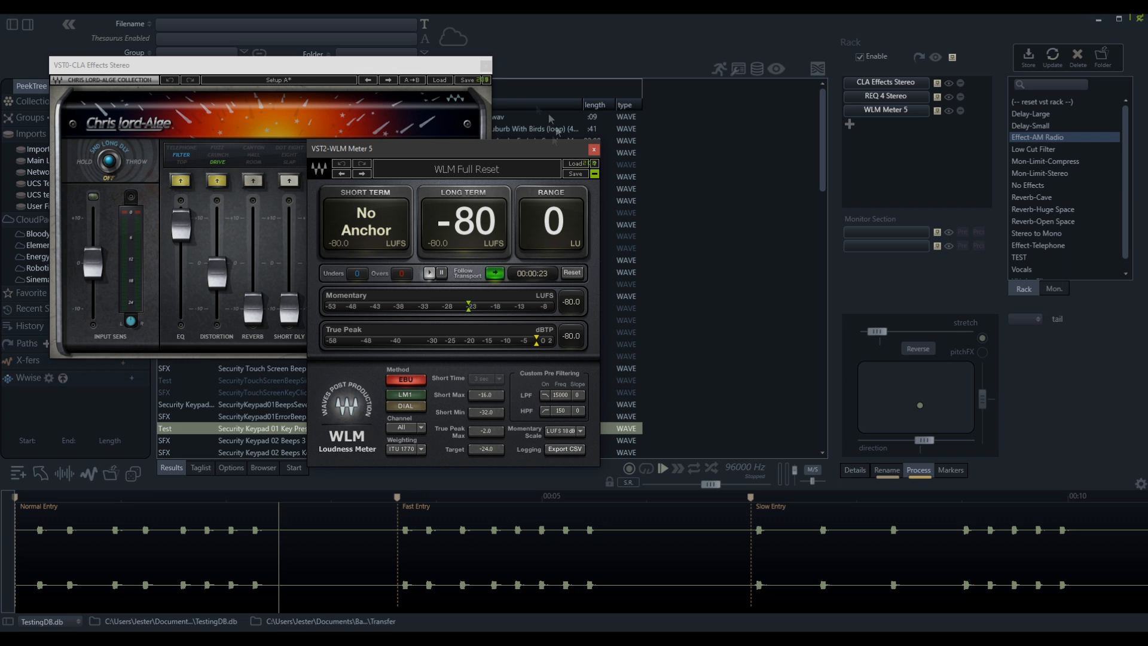
pyautogui.click(593, 149)
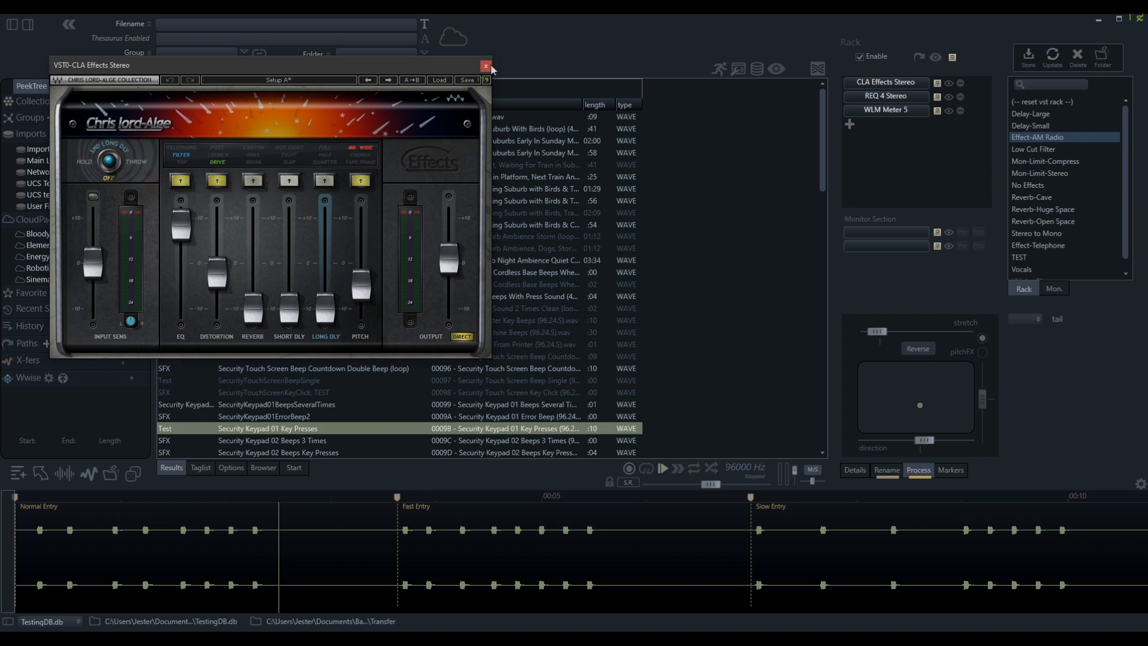
pyautogui.click(485, 65)
pyautogui.click(370, 80)
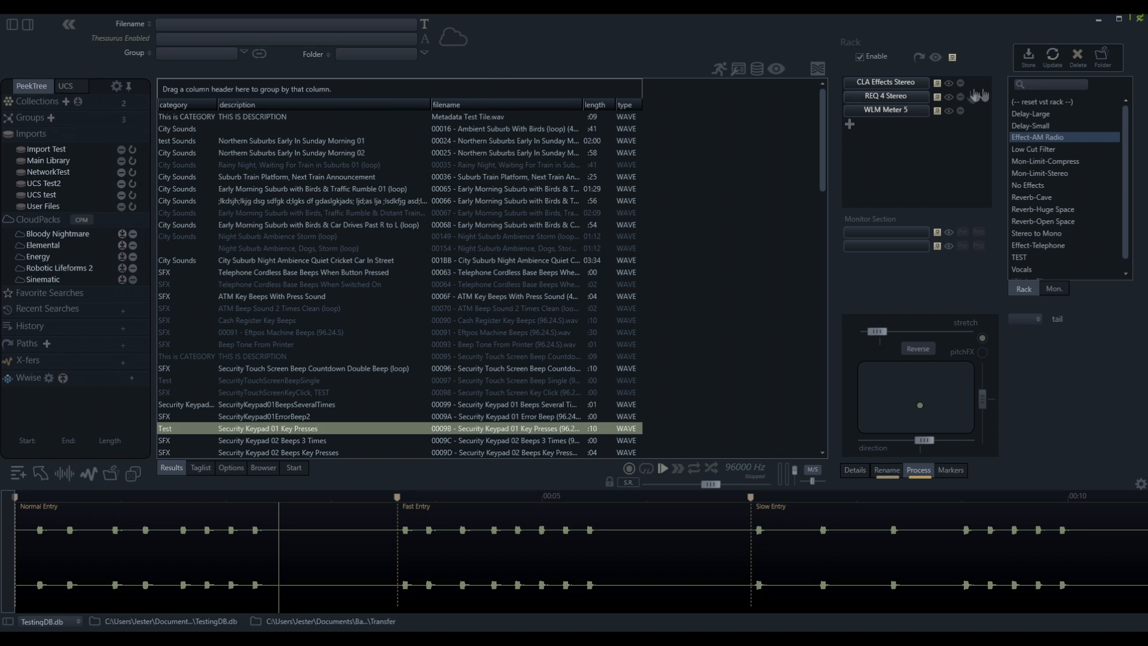
# Bypass and reactivate all the rack's plugins together, and disable and re-enable the whole rack.
pyautogui.click(953, 58)
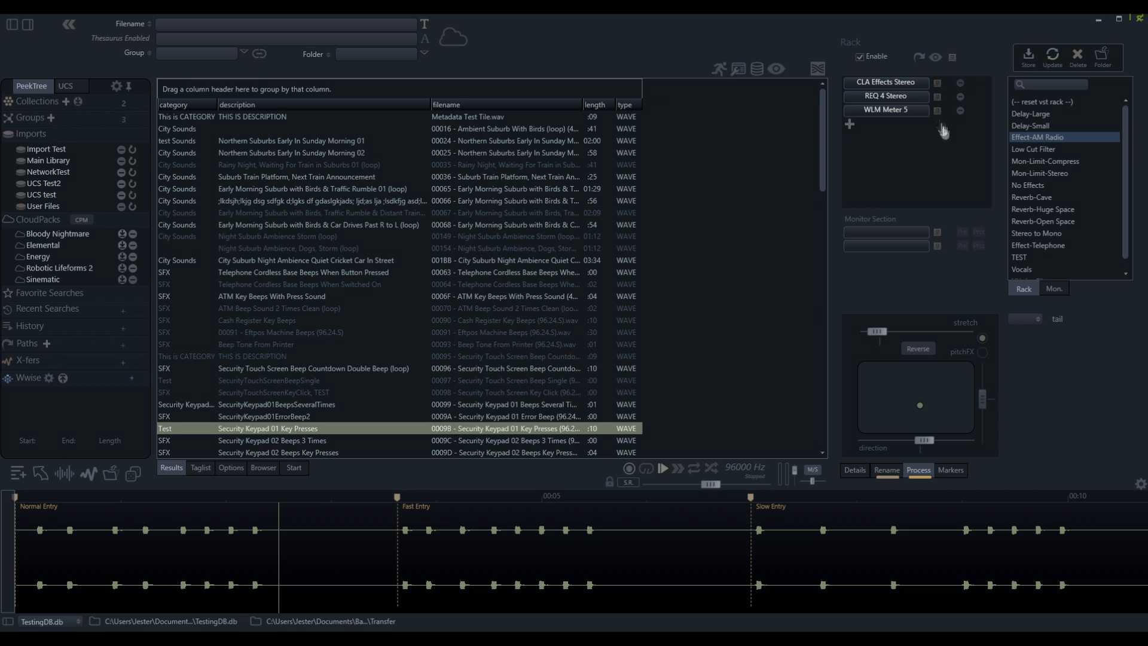
pyautogui.click(953, 57)
pyautogui.click(953, 57)
pyautogui.click(953, 58)
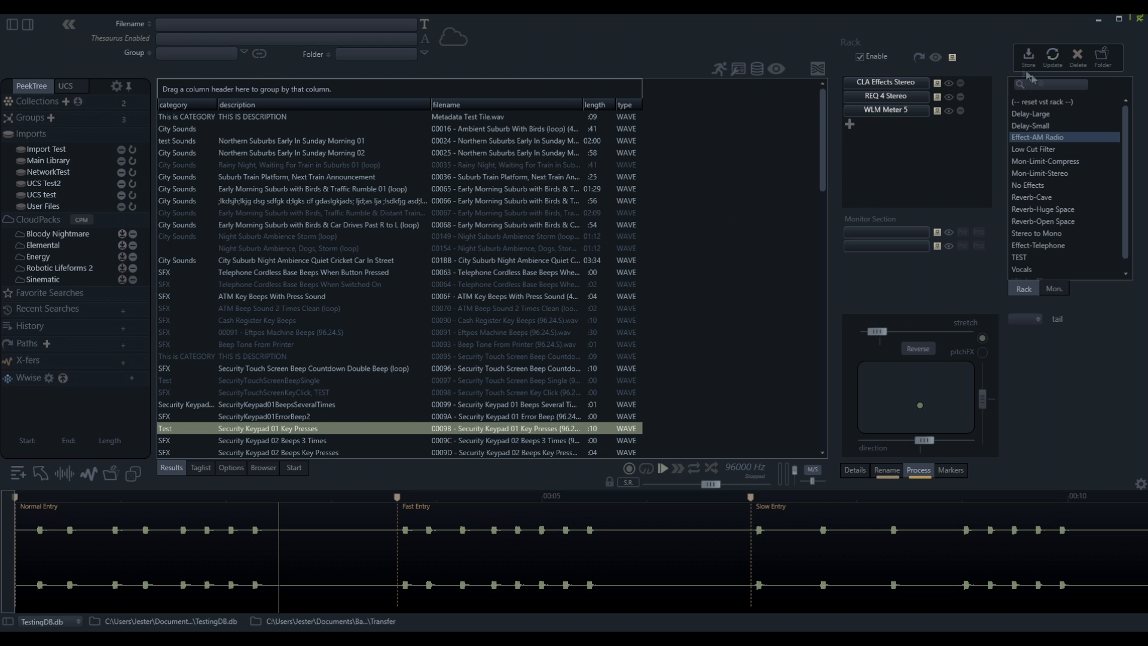
pyautogui.click(882, 56)
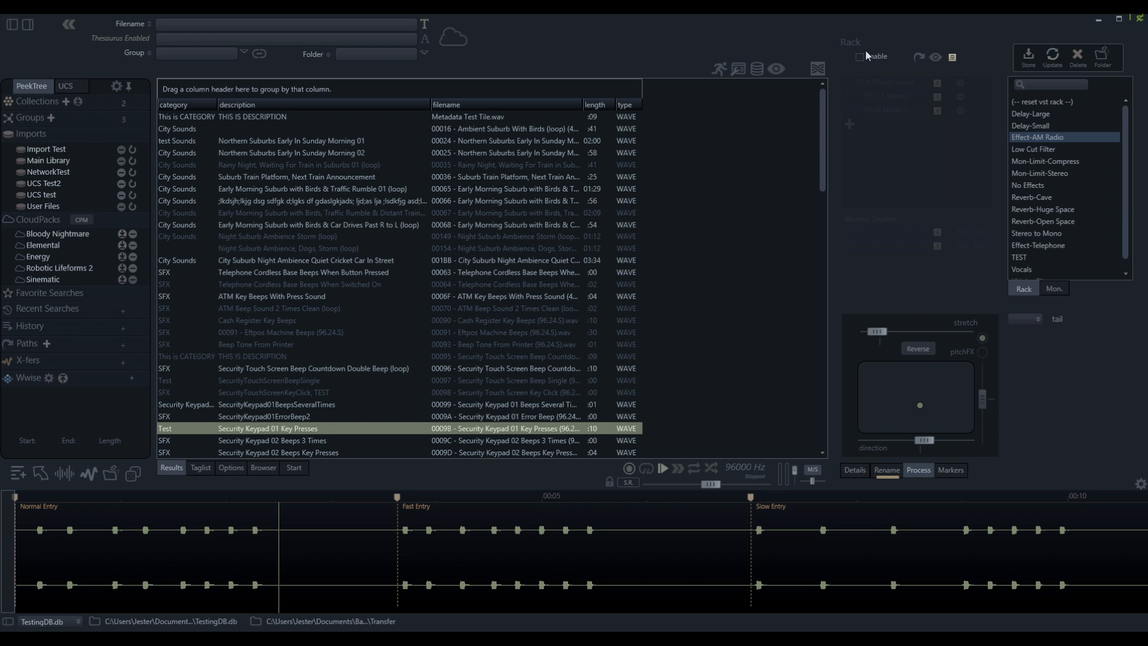
pyautogui.click(873, 58)
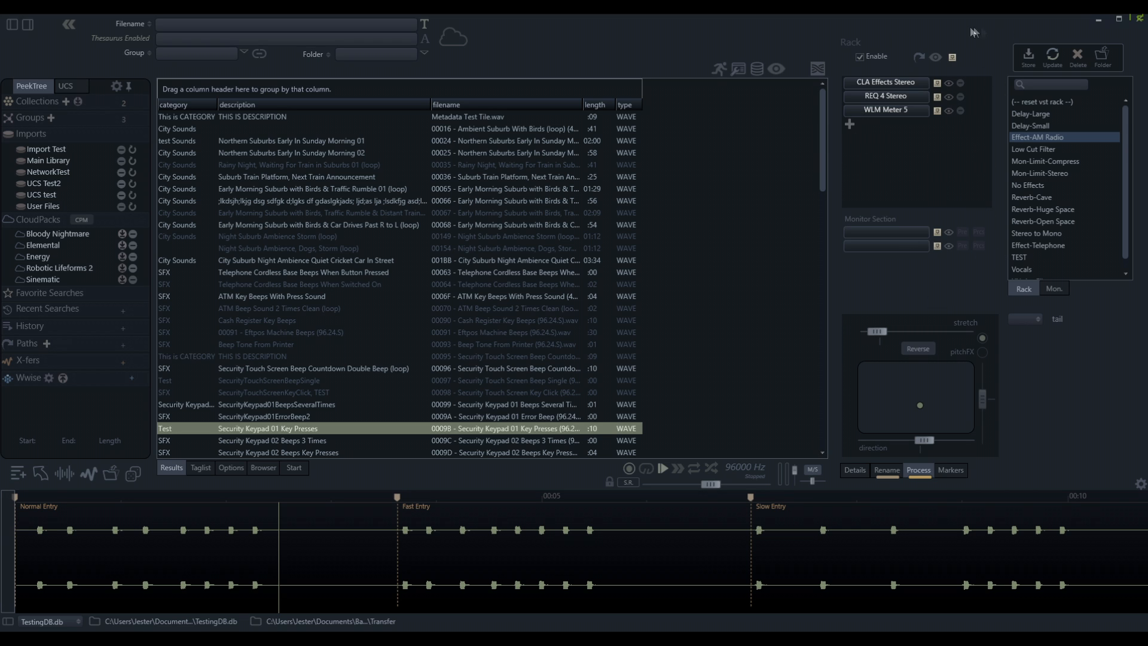
# Add three empty VST slots below WLM Meter 5 and remove them again.
pyautogui.click(849, 125)
pyautogui.click(849, 140)
pyautogui.click(850, 153)
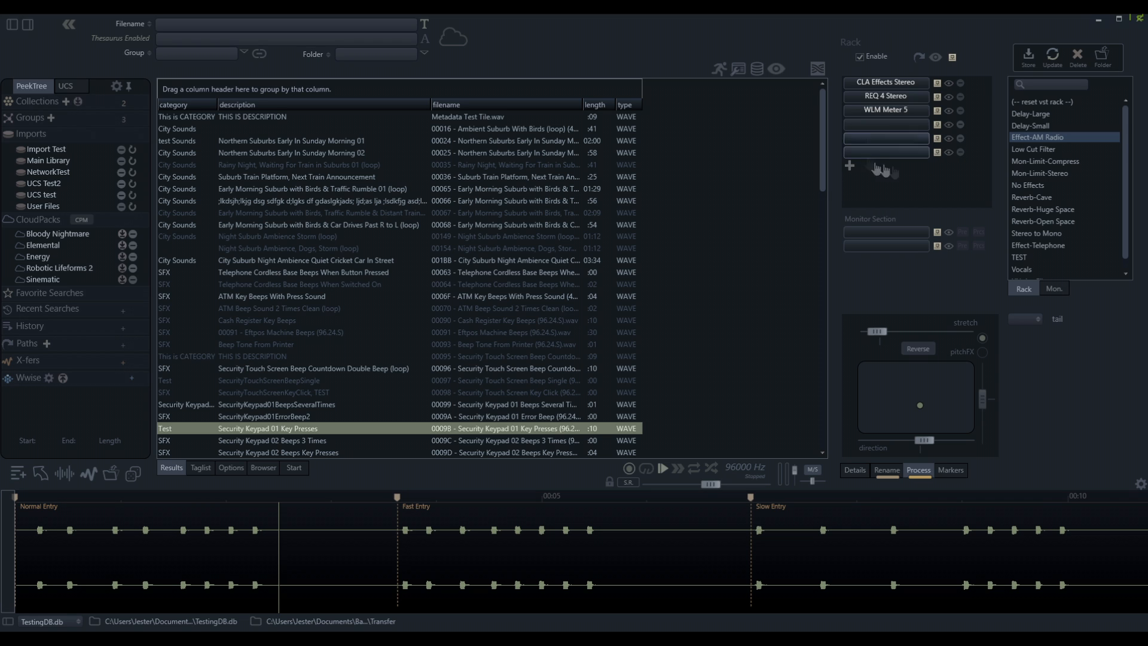
pyautogui.click(961, 140)
pyautogui.click(961, 139)
pyautogui.click(961, 125)
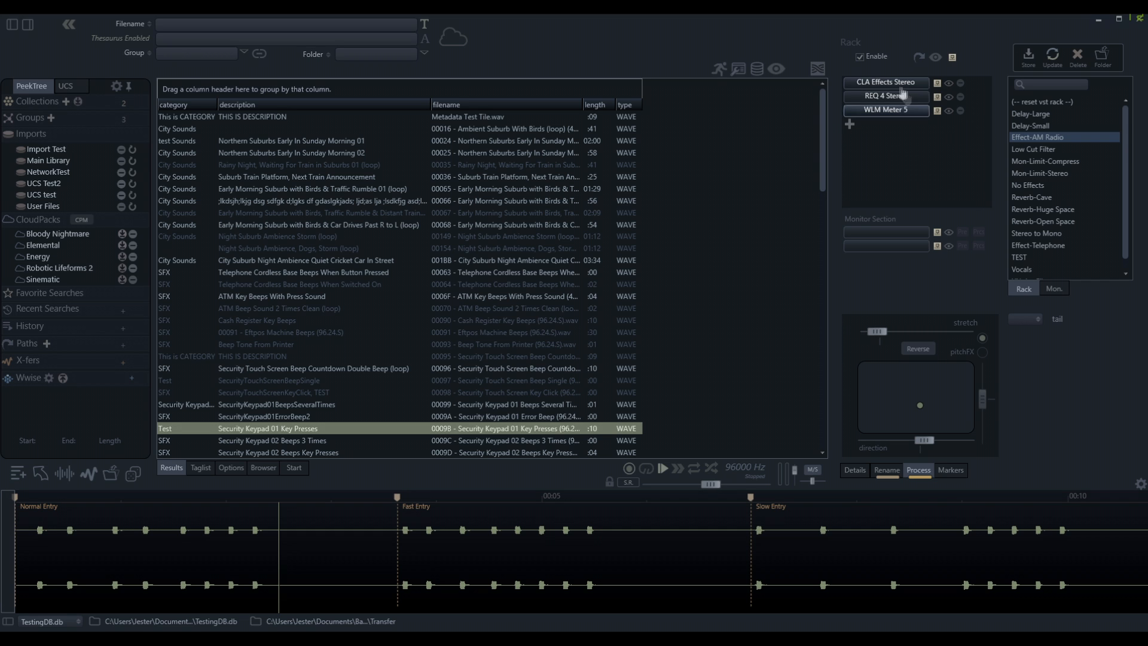
# Add a fourth slot to the rack, load Arturia's ARP 2600 V2 Efx into it, and close its window.
pyautogui.click(849, 124)
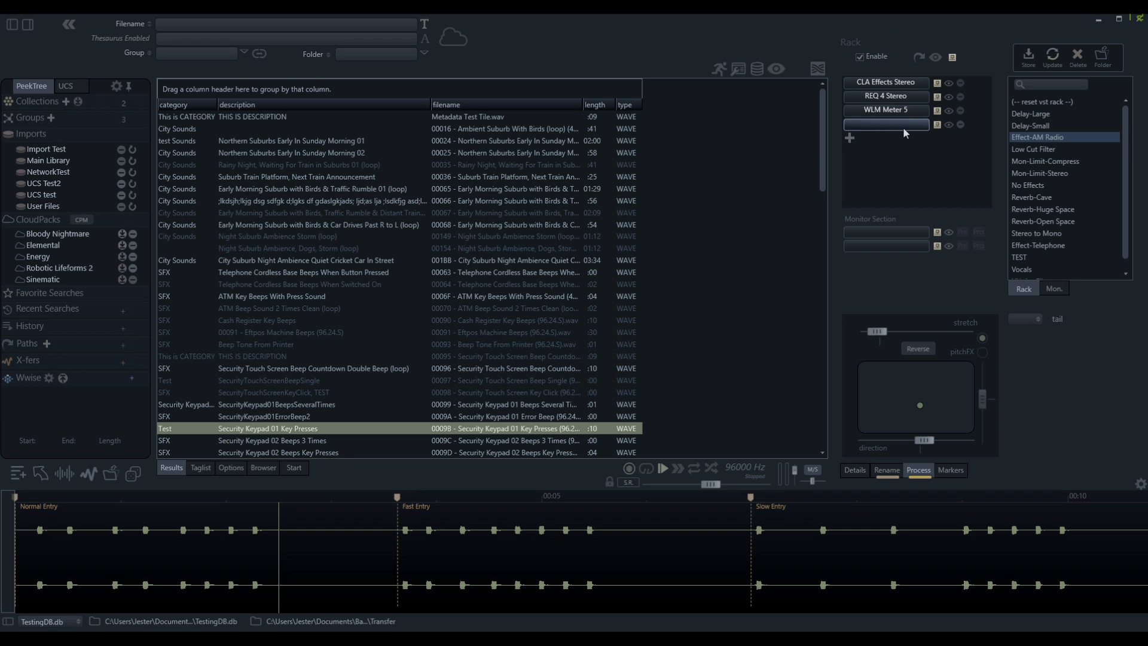
pyautogui.click(901, 124)
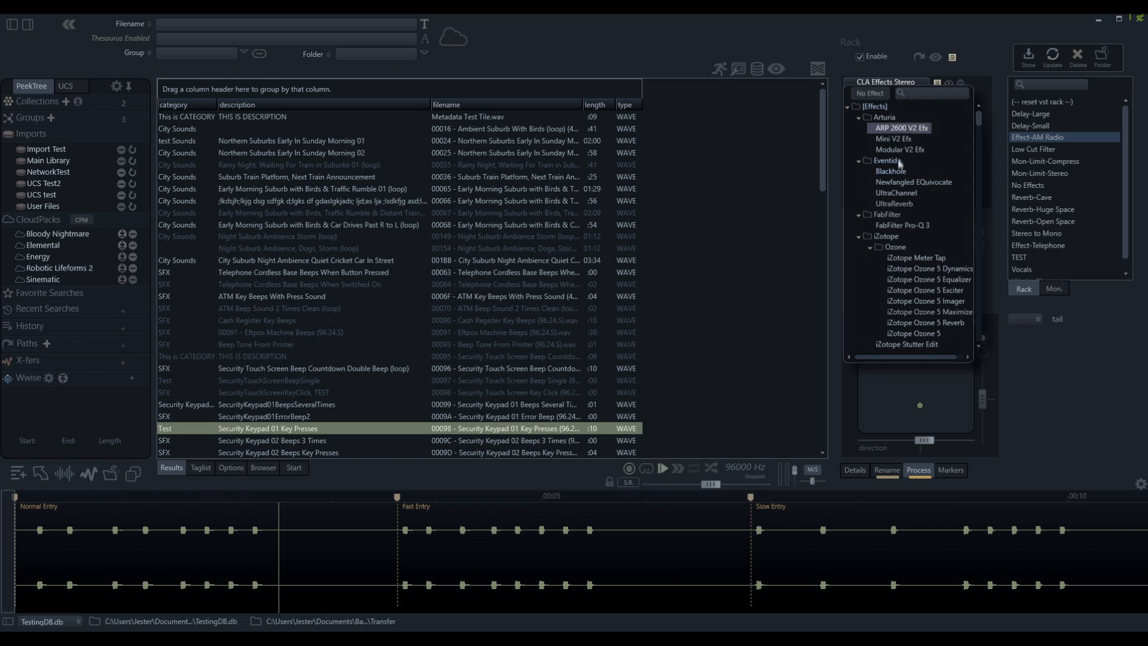
pyautogui.click(890, 185)
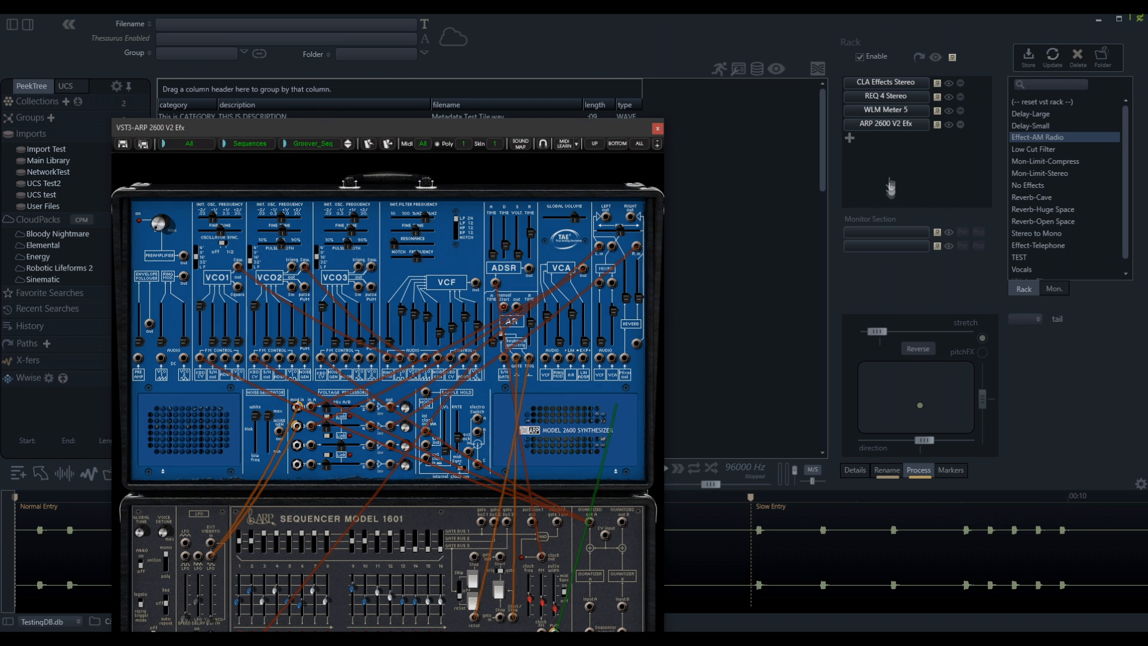
pyautogui.click(657, 129)
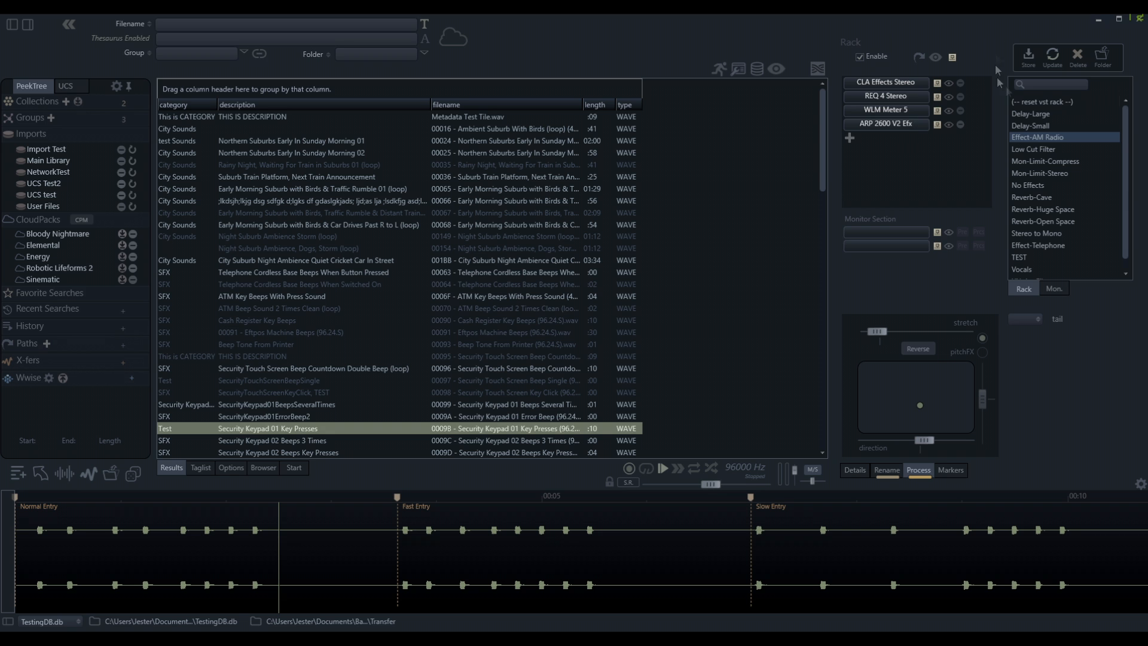
# Store the current four-plugin rack as a new VST preset.
pyautogui.click(1027, 57)
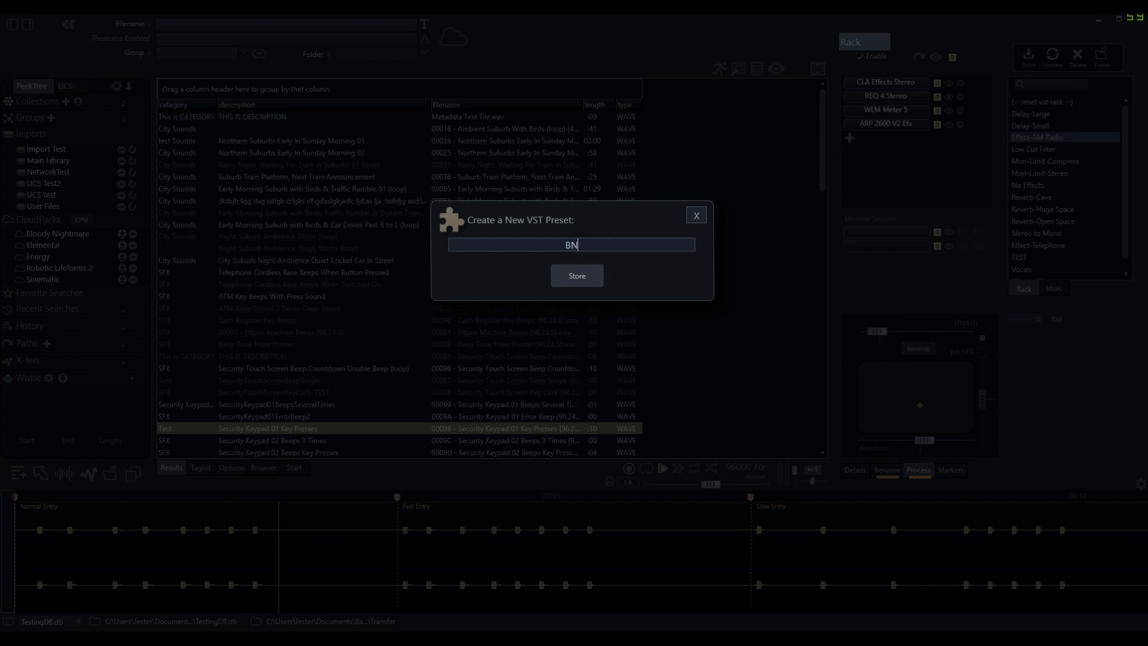
pyautogui.write('New Preset')
pyautogui.press('Return')
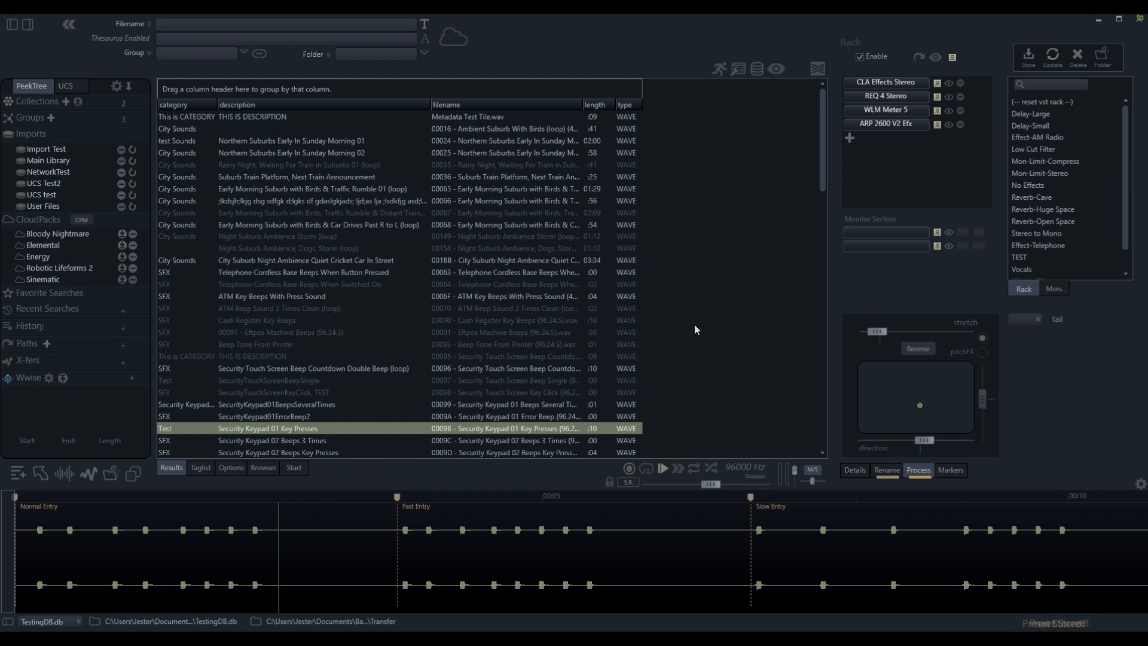
# Move ARP 2600 V2 Efx to the first rack slot and update the preset New Preset with the reordered chain.
pyautogui.scroll(-1, 1066, 186)
pyautogui.scroll(-1, 1066, 189)
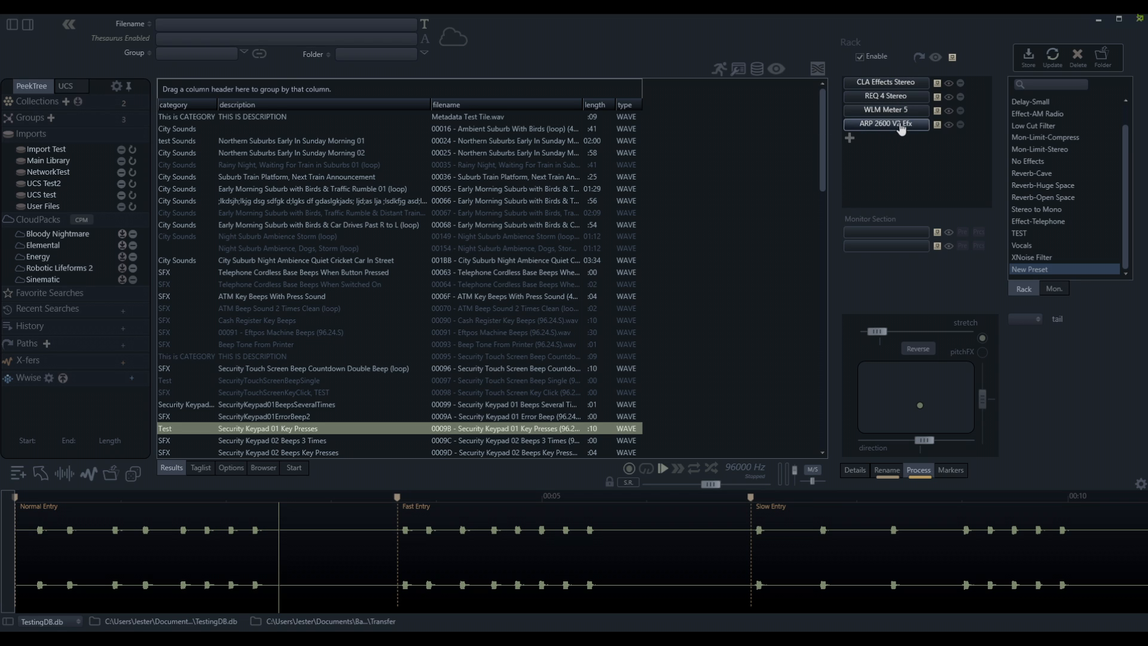
pyautogui.moveTo(896, 83)
pyautogui.mouseDown()
pyautogui.moveTo(883, 110)
pyautogui.moveTo(884, 94)
pyautogui.mouseUp()
pyautogui.moveTo(893, 81); pyautogui.dragTo(893, 80)
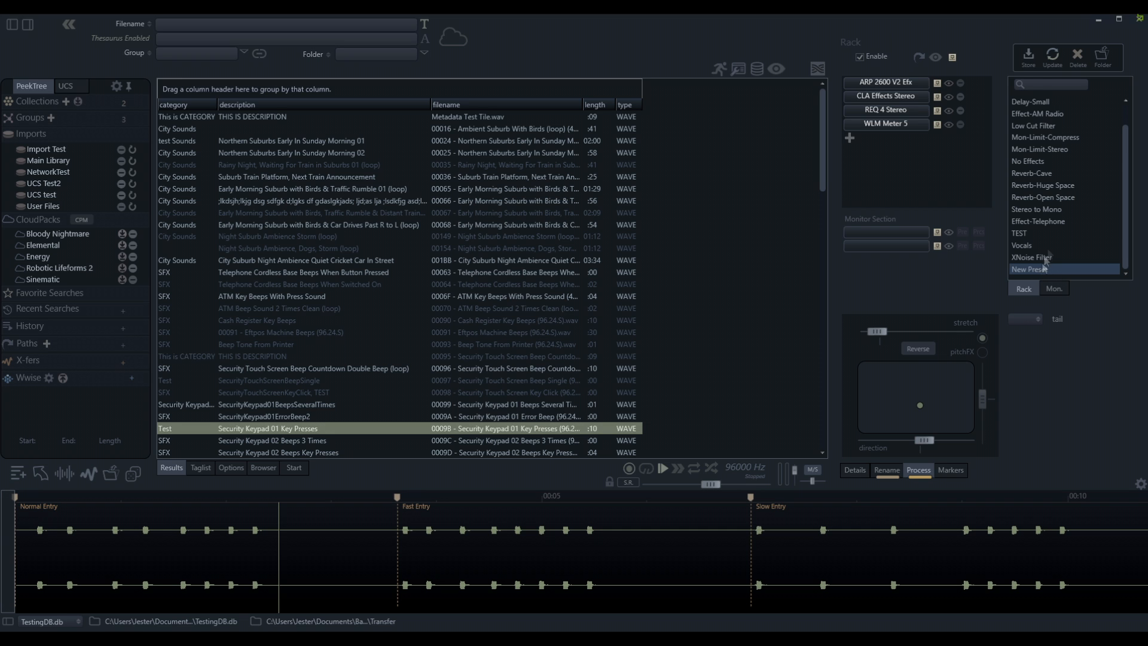
pyautogui.click(1054, 57)
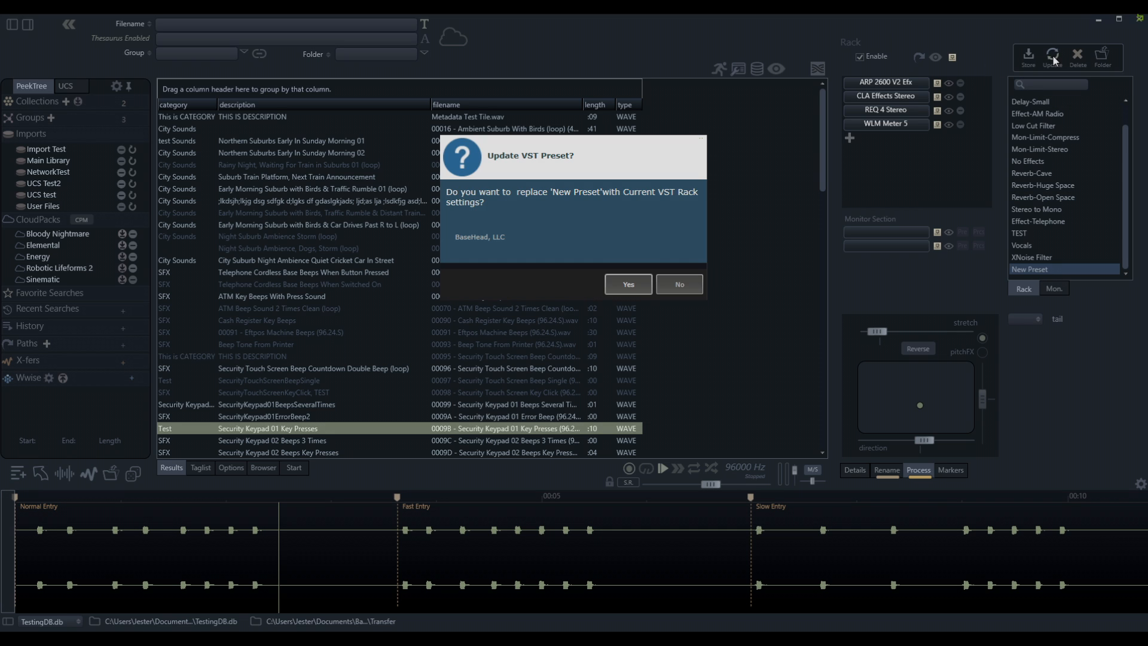
pyautogui.click(623, 287)
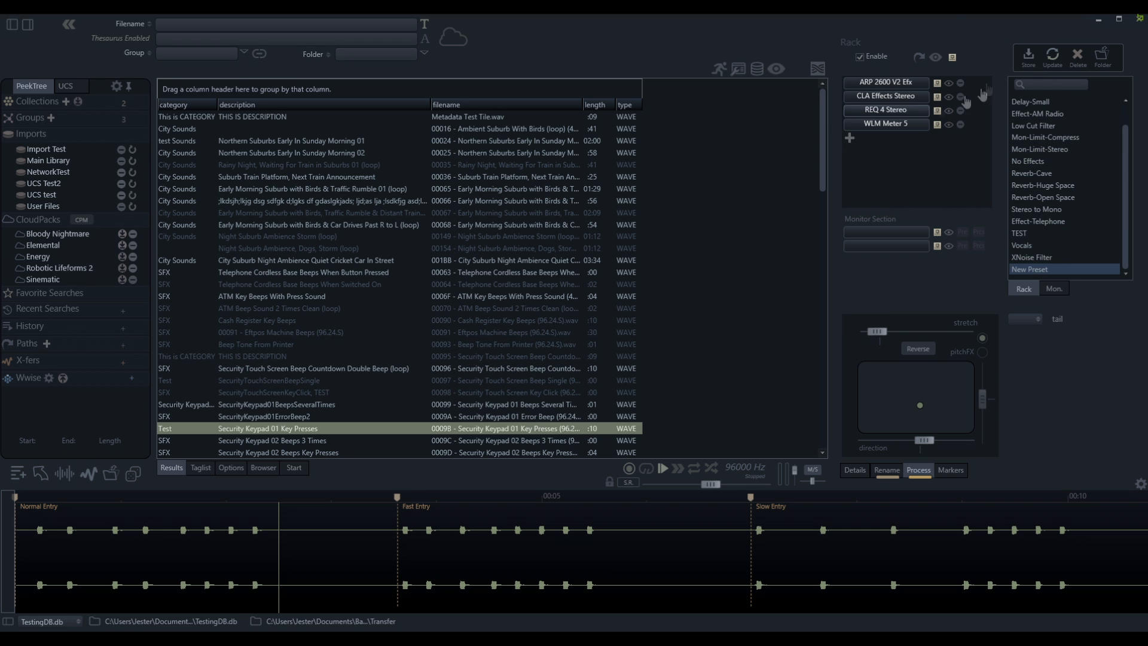
# Open and dismiss the new VST preset dialog, and rename New Preset to Extra New Preset.
pyautogui.click(1029, 57)
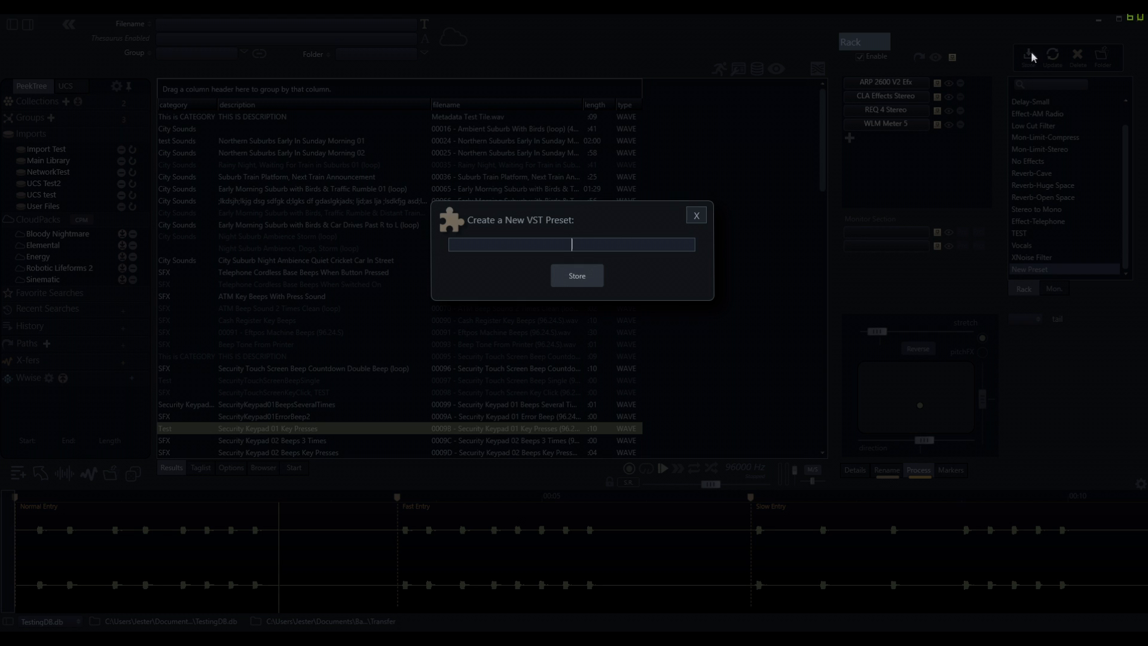
pyautogui.click(696, 216)
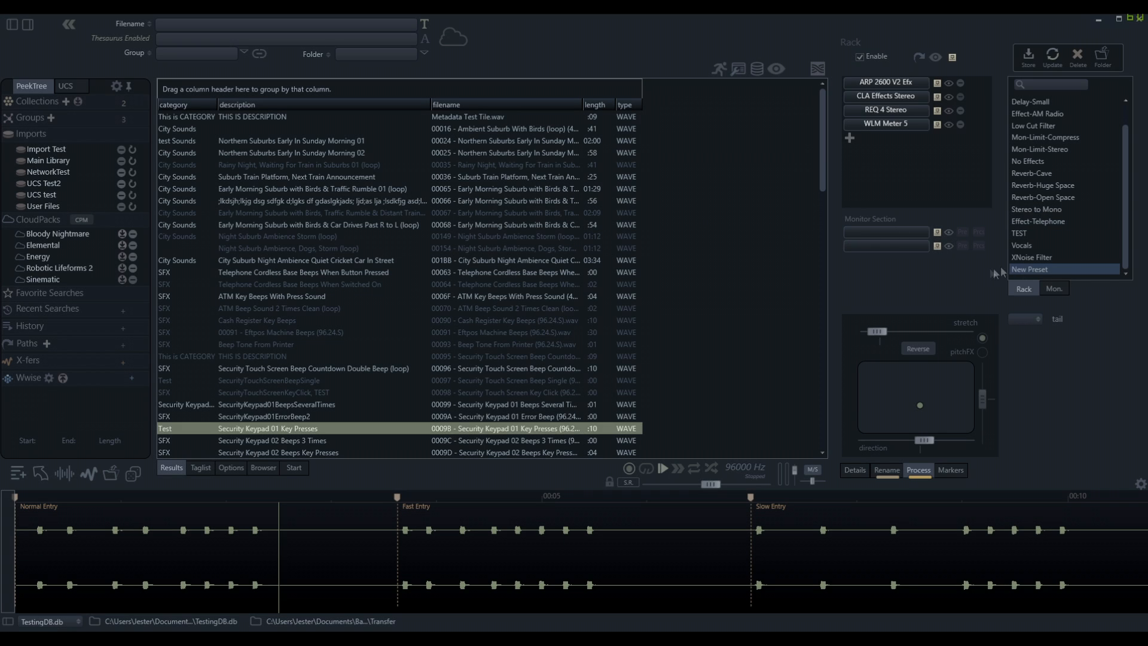
pyautogui.doubleClick(1042, 271)
pyautogui.press('BackSpace')
pyautogui.press('BackSpace')
pyautogui.press('BackSpace')
pyautogui.press('BackSpace')
pyautogui.press('BackSpace')
pyautogui.press('BackSpace')
pyautogui.press('BackSpace')
pyautogui.press('BackSpace')
pyautogui.press('BackSpace')
pyautogui.press('BackSpace')
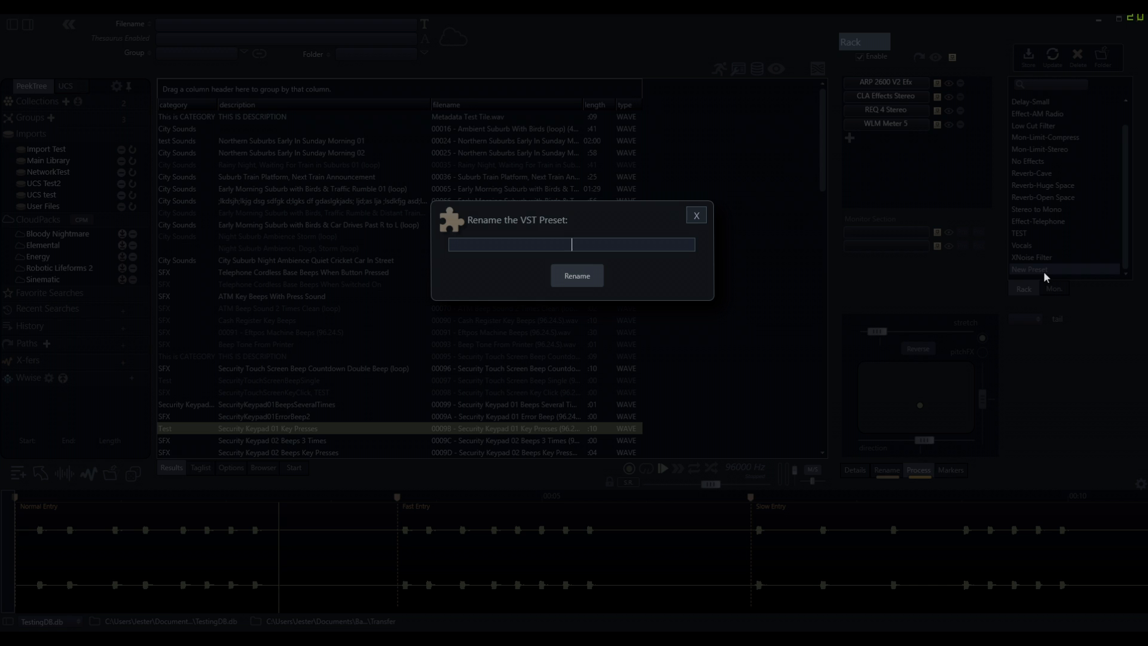
pyautogui.write('Extra New Preset')
pyautogui.press('Return')
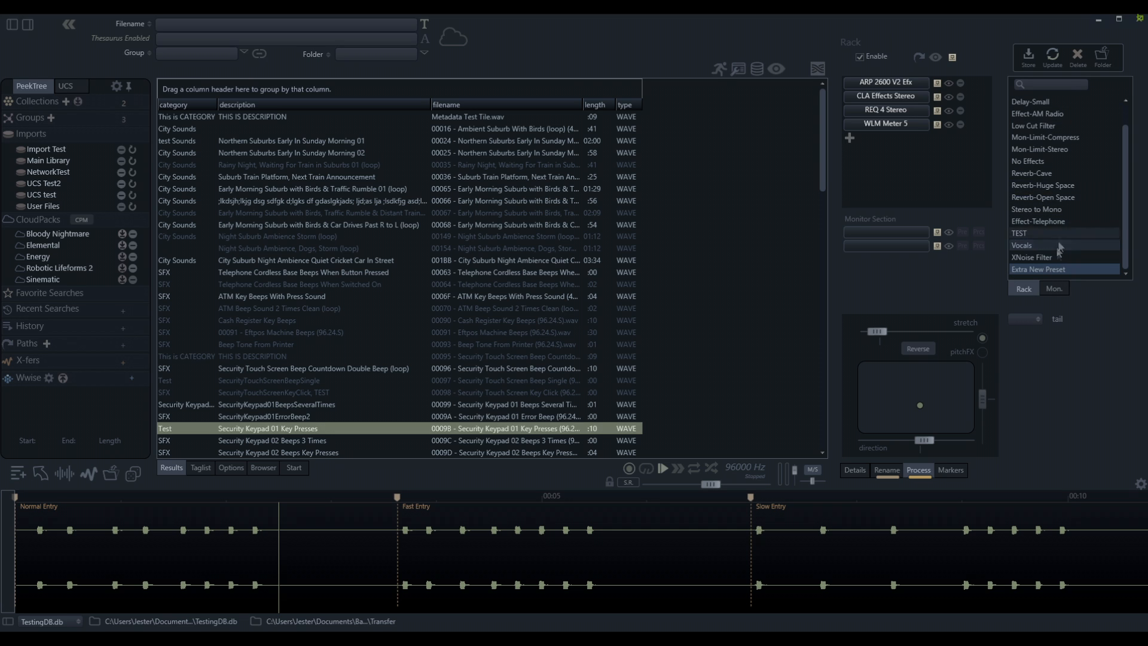
# Open the VST presets folder, inspect the Rack folder and the Delay-Large preset's files, and close the folder window.
pyautogui.click(1103, 57)
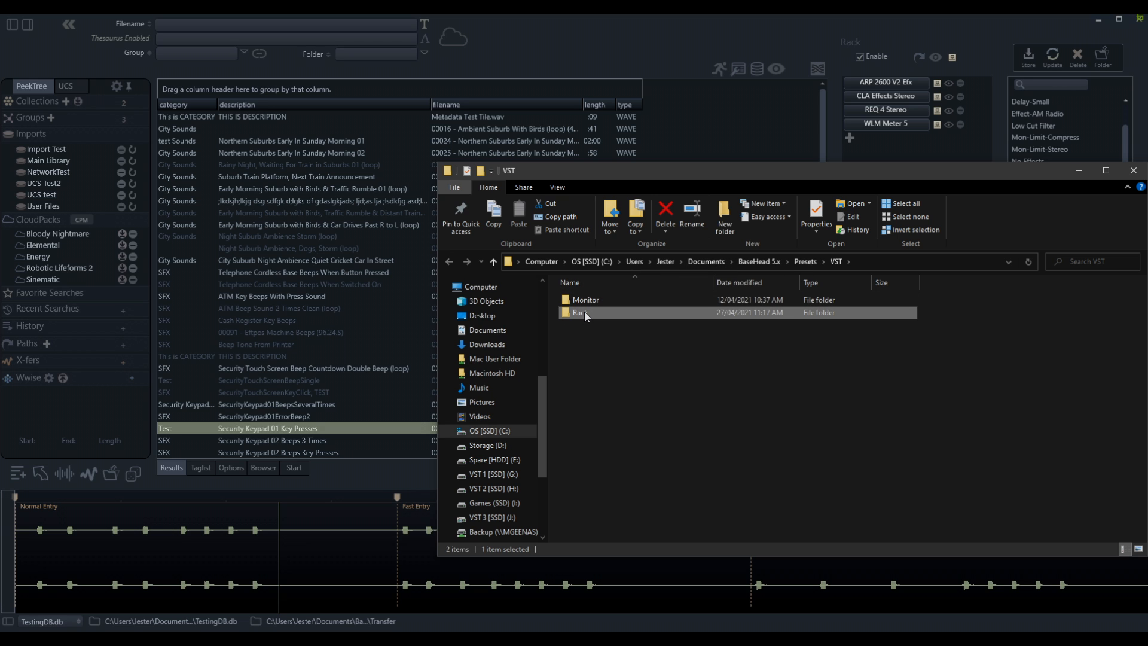
pyautogui.click(583, 301)
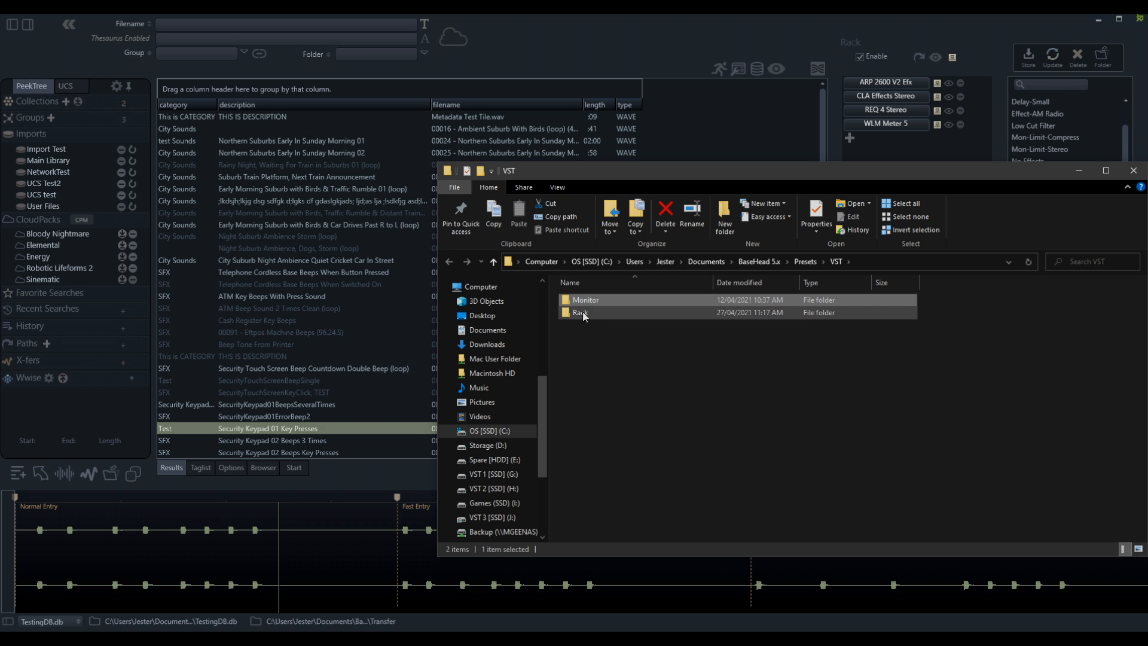
pyautogui.click(582, 311)
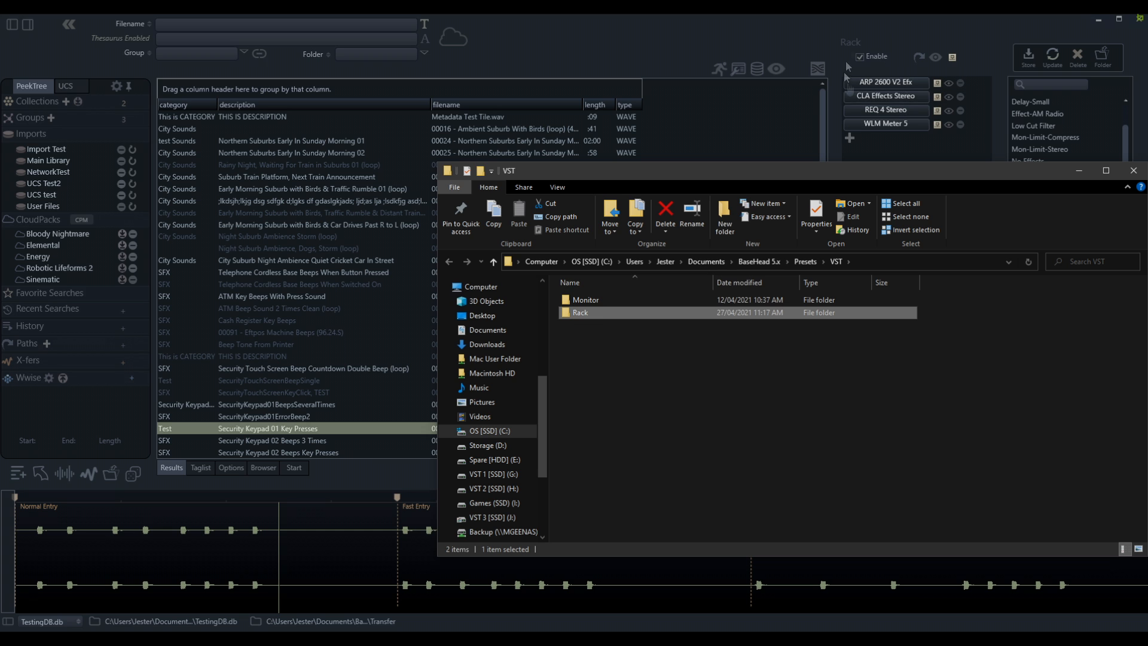
pyautogui.doubleClick(587, 313)
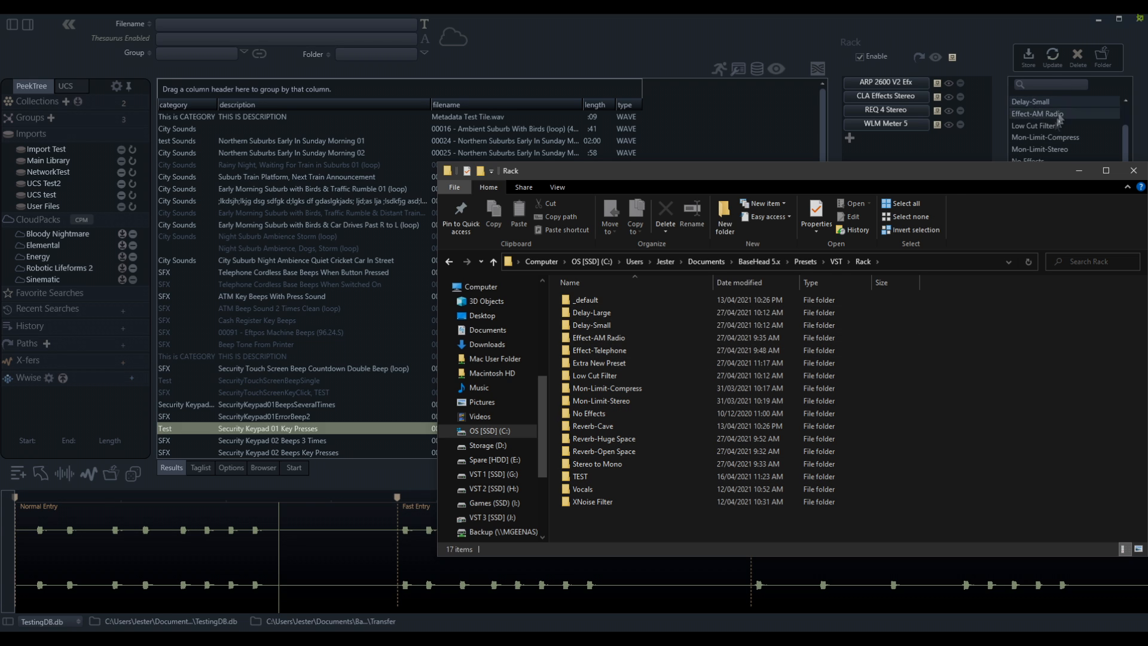
pyautogui.click(607, 316)
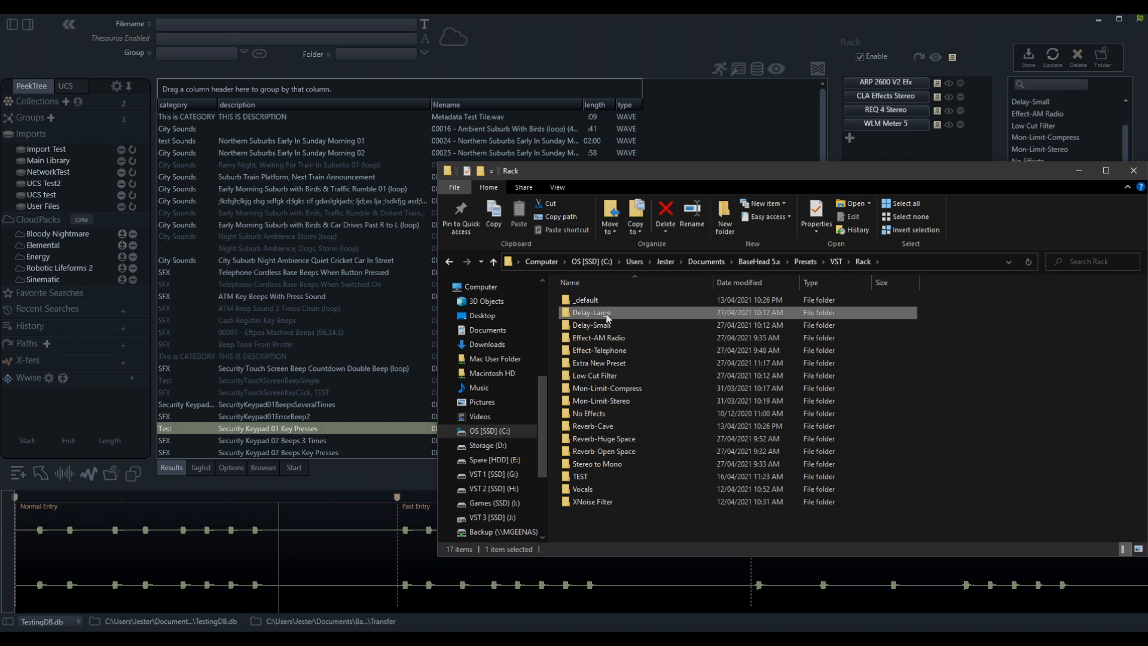
pyautogui.doubleClick(639, 313)
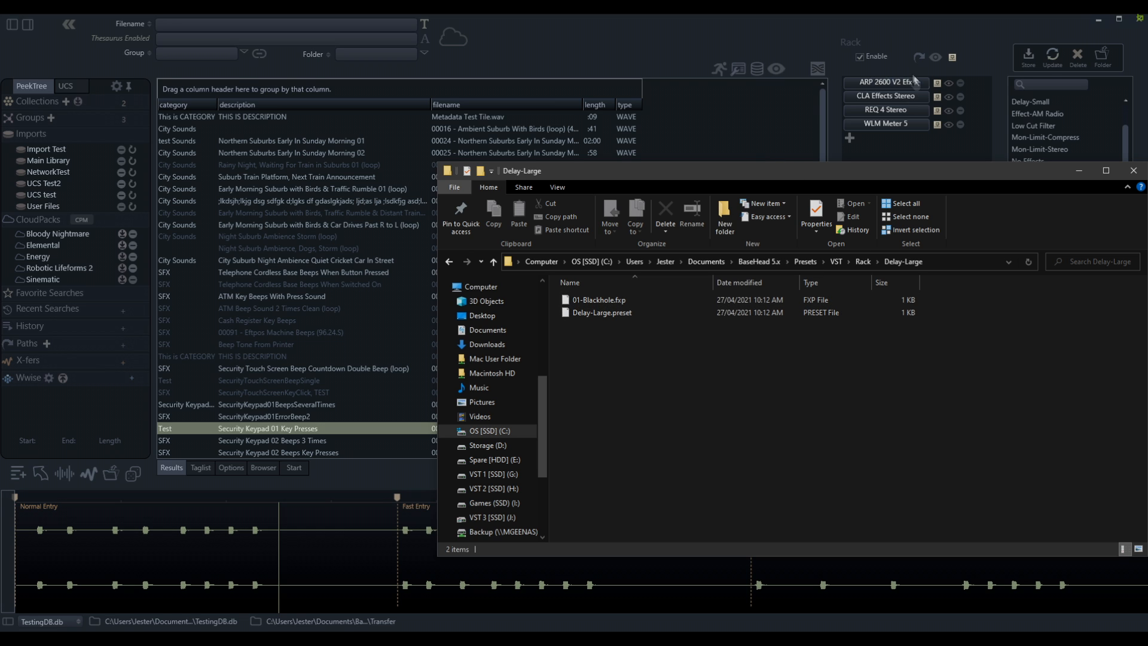
pyautogui.click(864, 262)
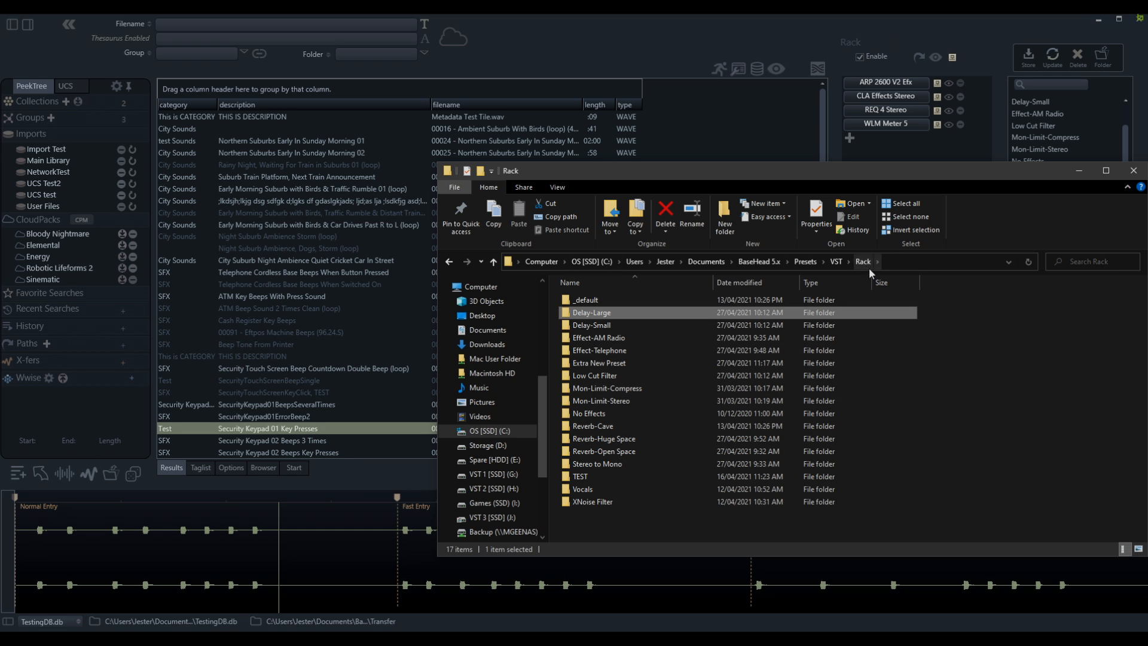
pyautogui.click(949, 422)
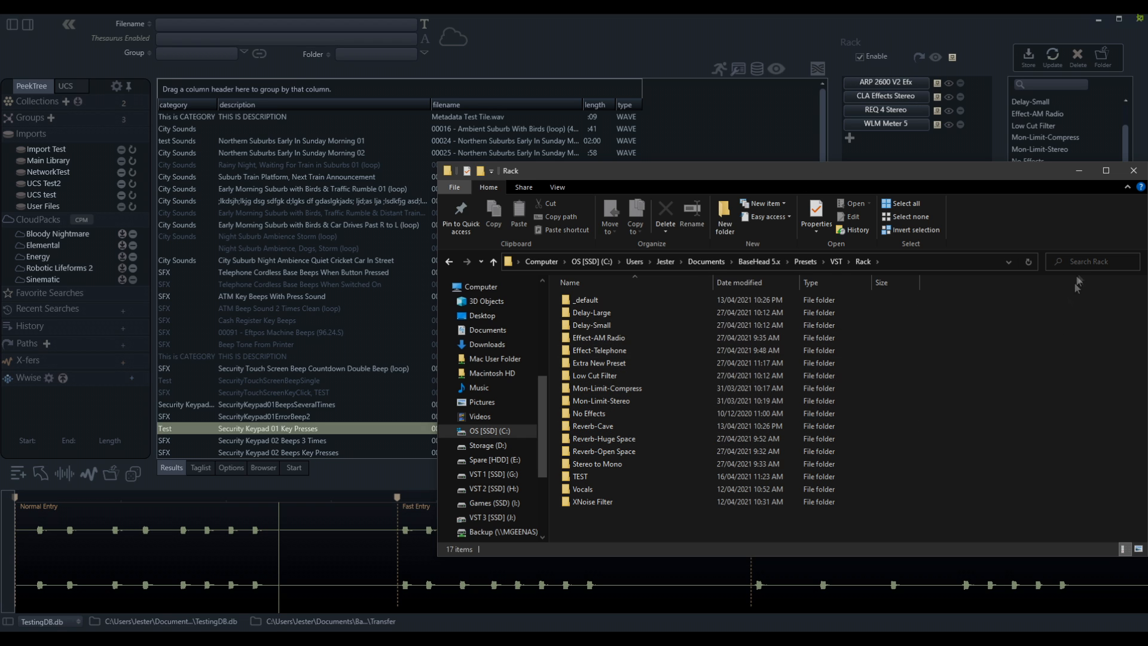
pyautogui.click(1134, 171)
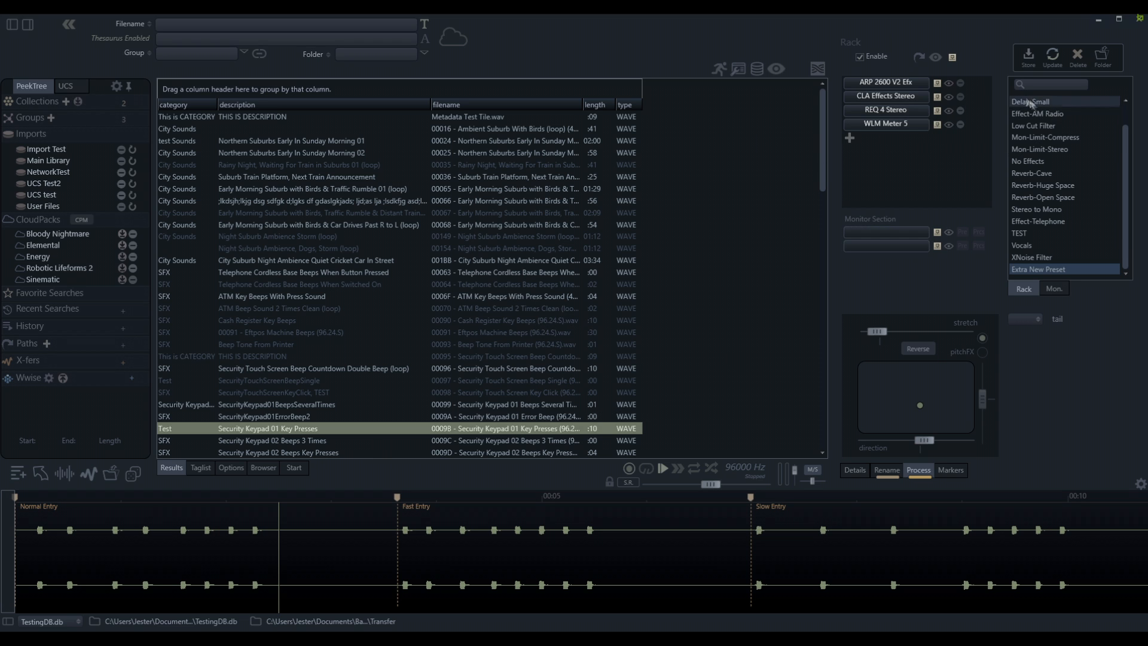
# Load the Delay-Large preset into the rack and audition the SecurityKeypad01ErrorBeep2 sound through it.
pyautogui.scroll(2, 1044, 127)
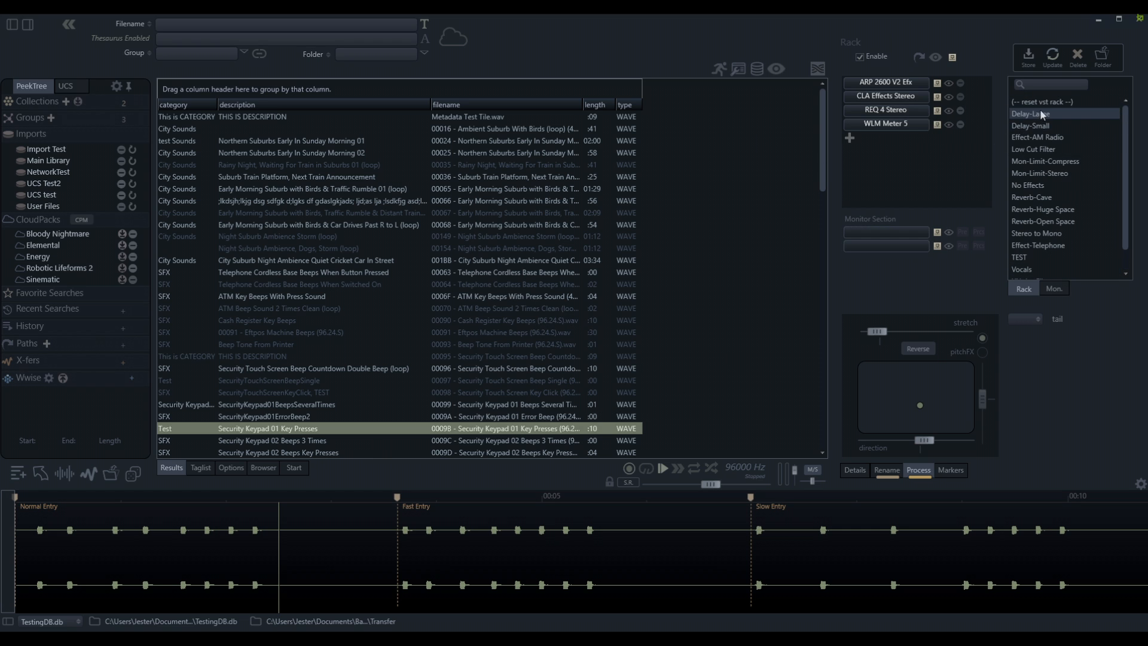
pyautogui.click(1041, 114)
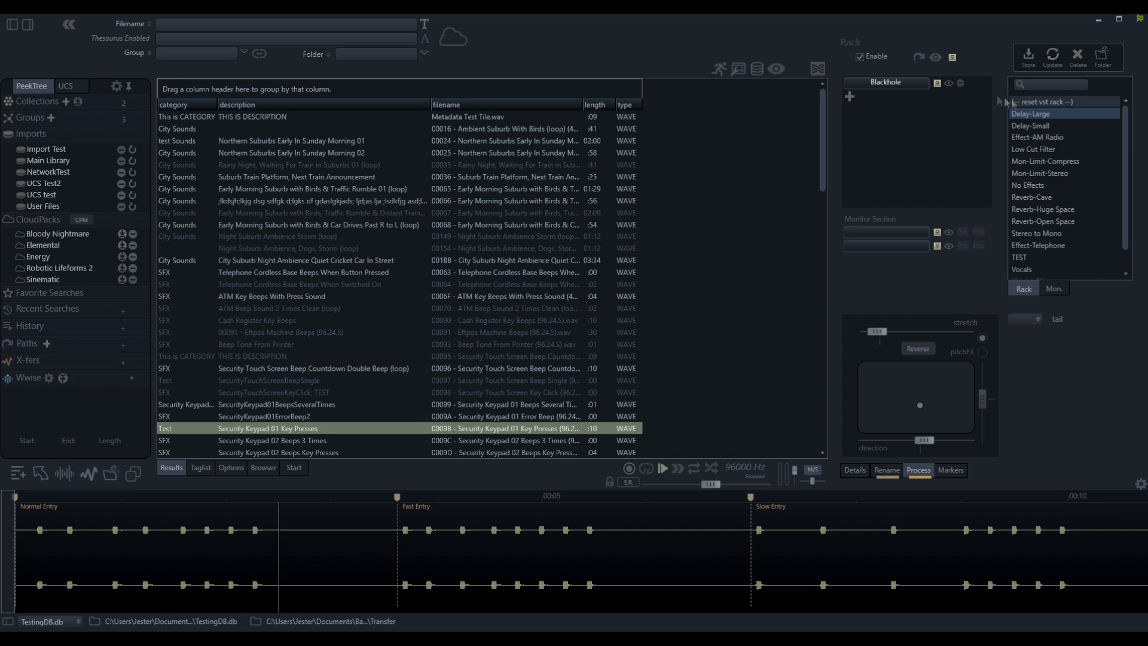
pyautogui.click(496, 418)
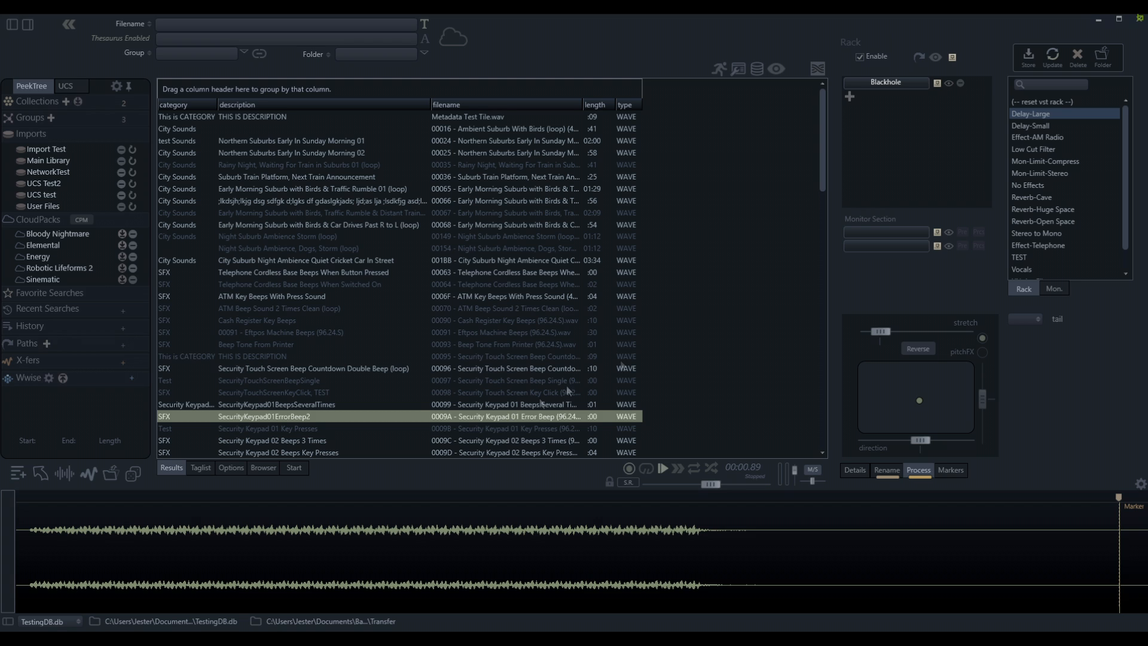
pyautogui.click(504, 419)
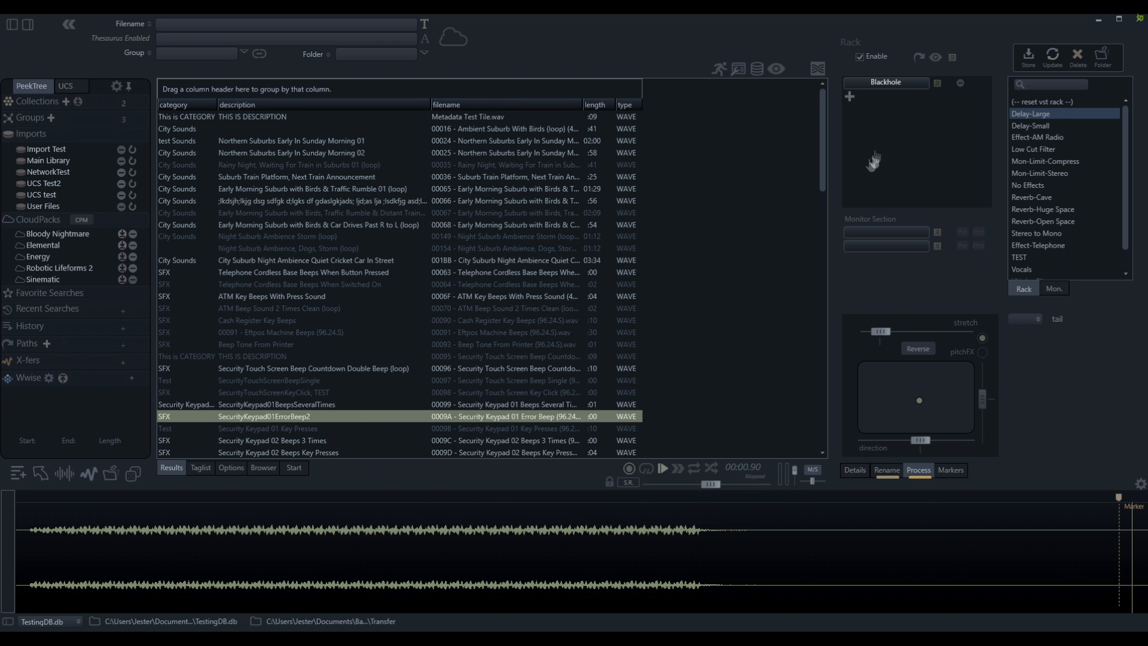
pyautogui.click(525, 415)
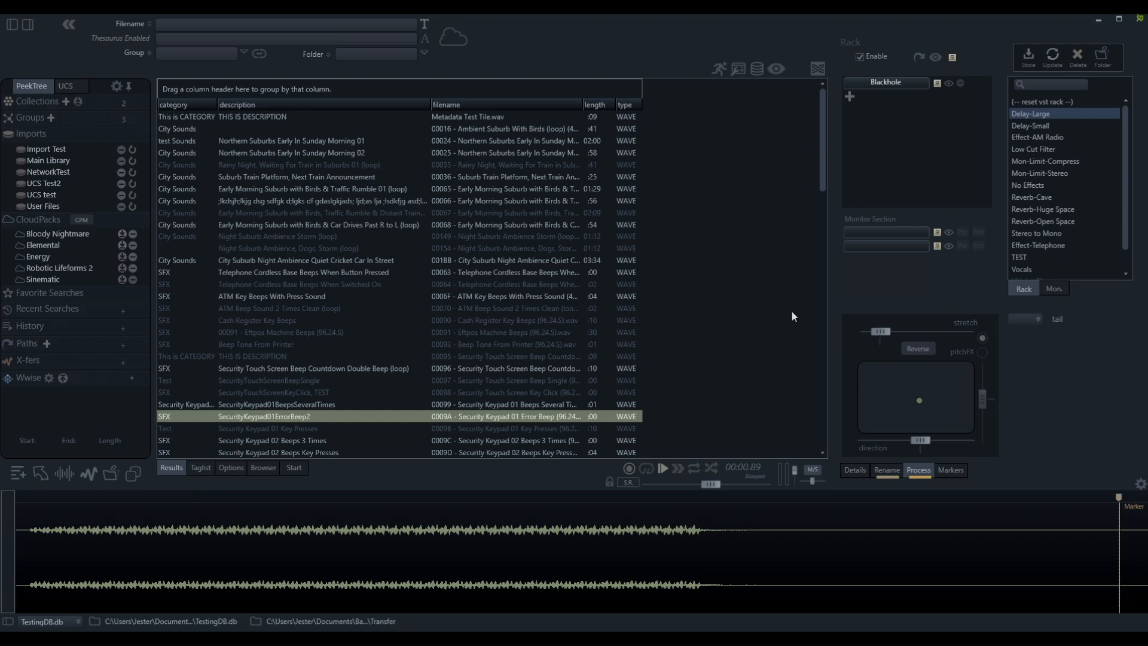
# Transfer SecurityKeypad01ErrorBeep2 into the REAPER project and delete the long cinematic bass item on track 1.
pyautogui.press('s')
pyautogui.click(541, 97)
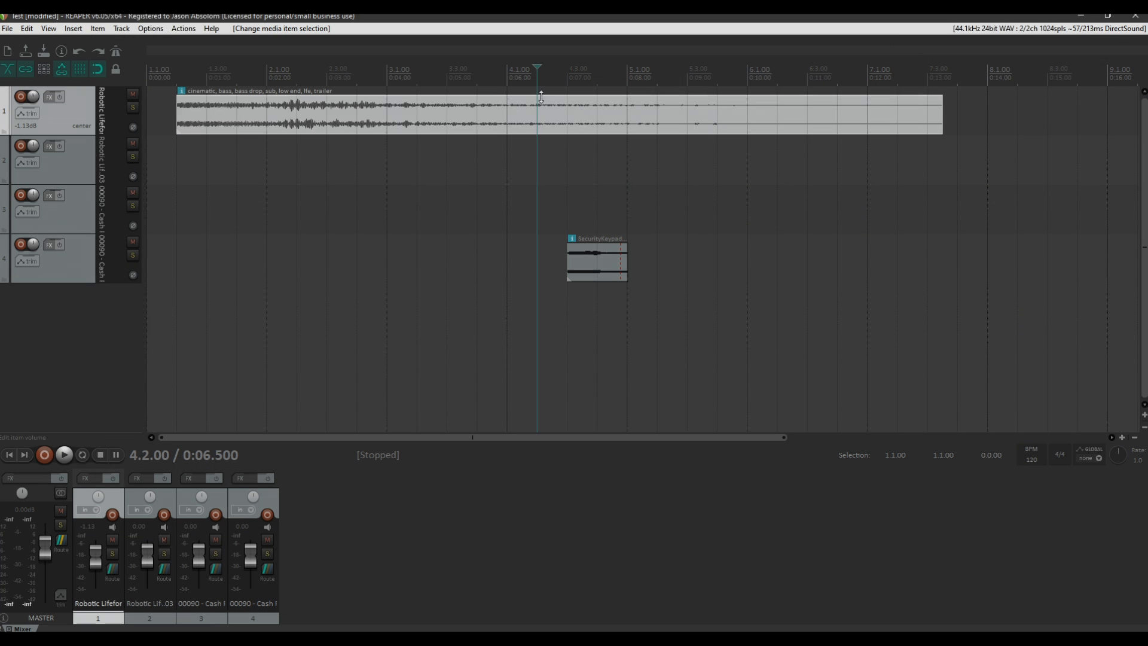
pyautogui.click(527, 88)
pyautogui.press('Delete')
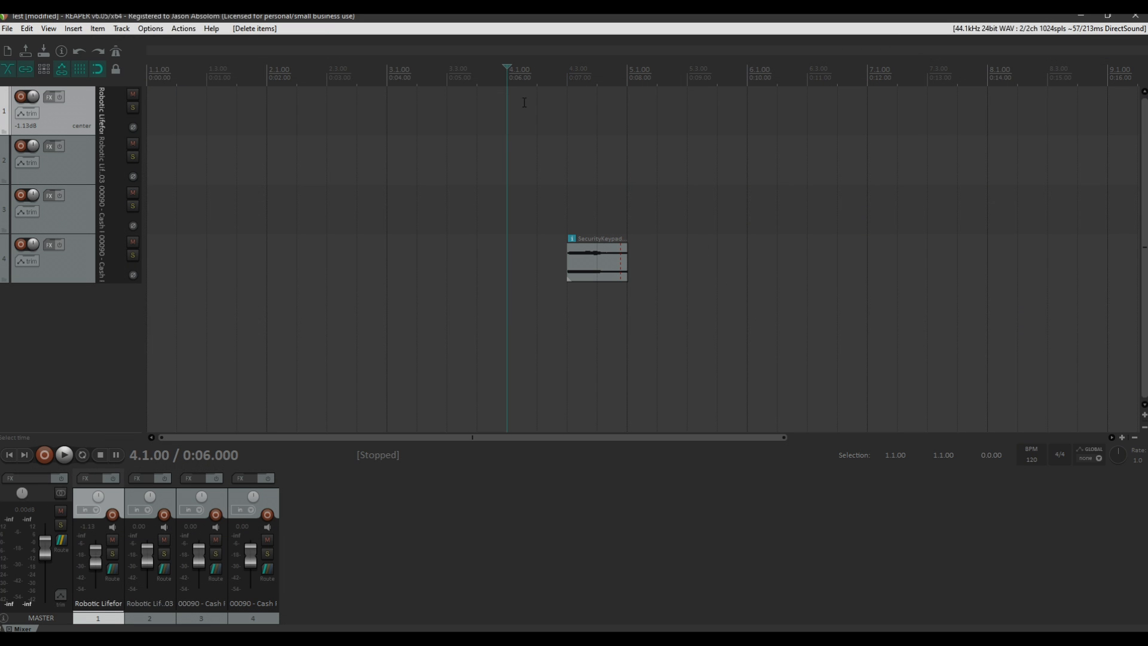
# Place the edit cursor at the start of the transferred security keypad item on track 4 and play it back twice.
pyautogui.click(597, 240)
pyautogui.click(560, 261)
pyautogui.press('space')
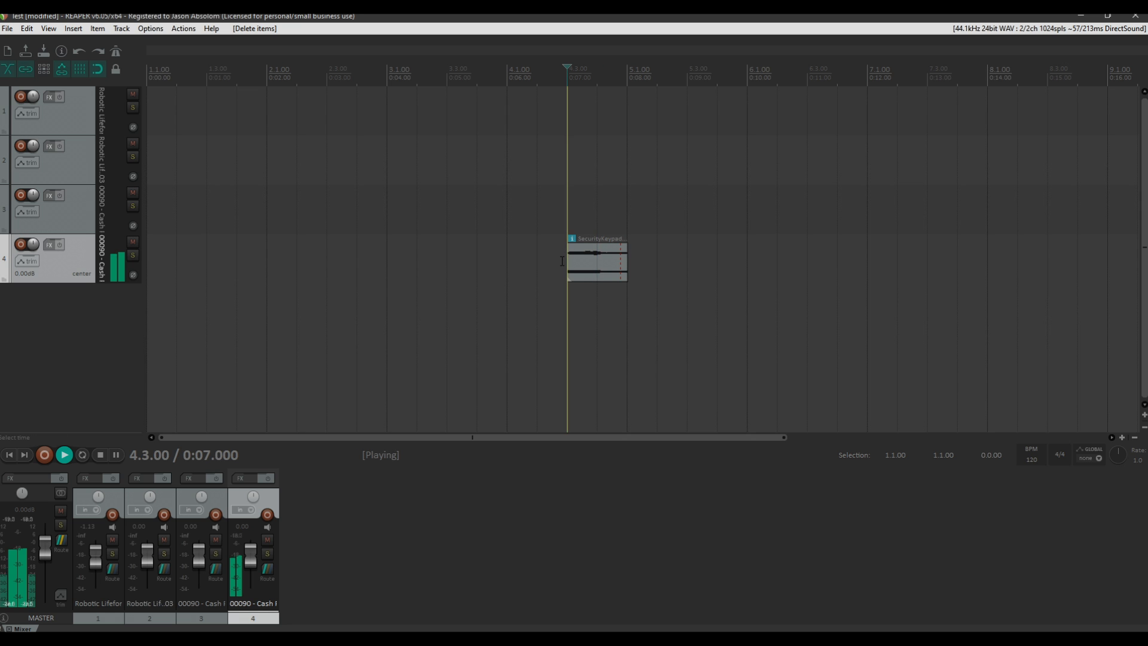
pyautogui.press('space')
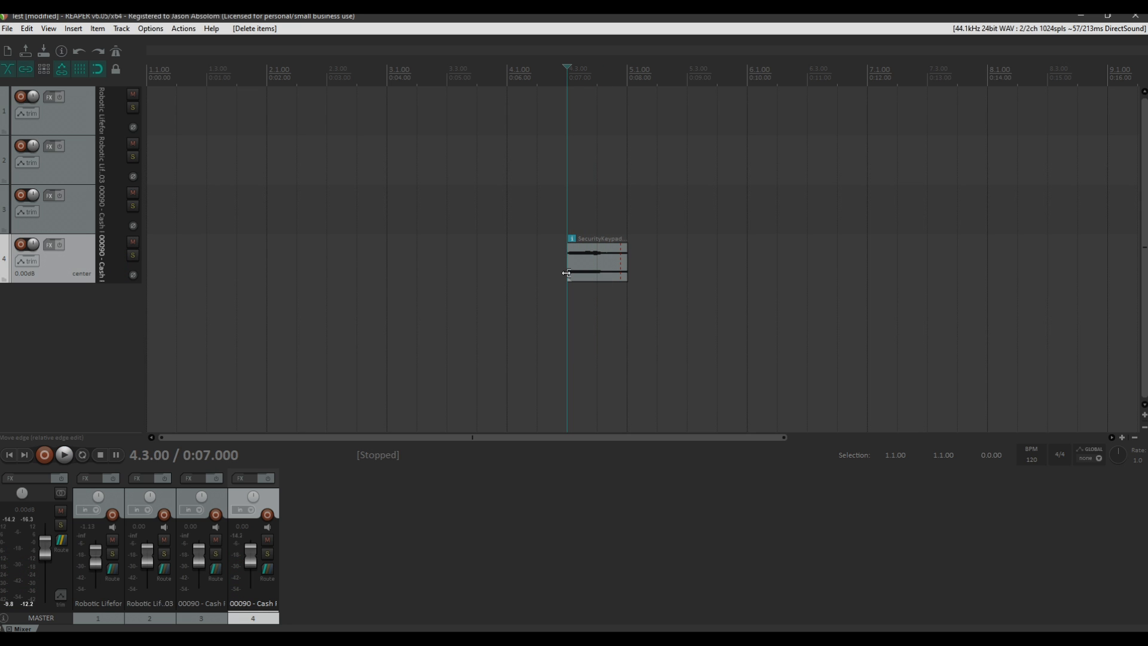
pyautogui.press('space')
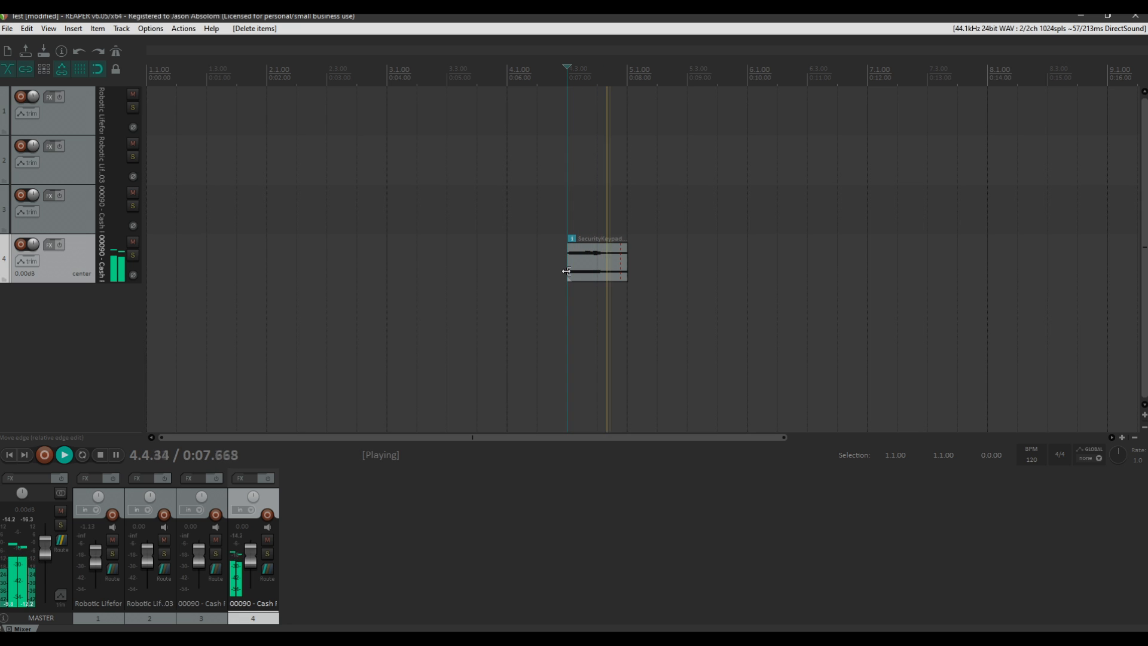
pyautogui.press('space')
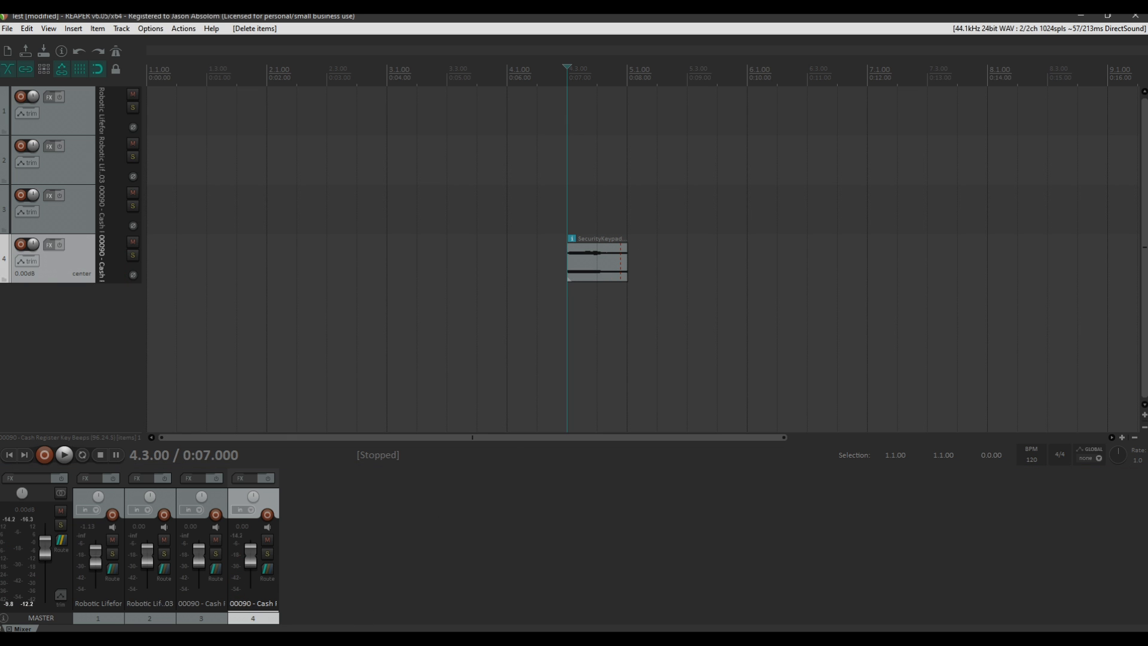
pyautogui.click(303, 637)
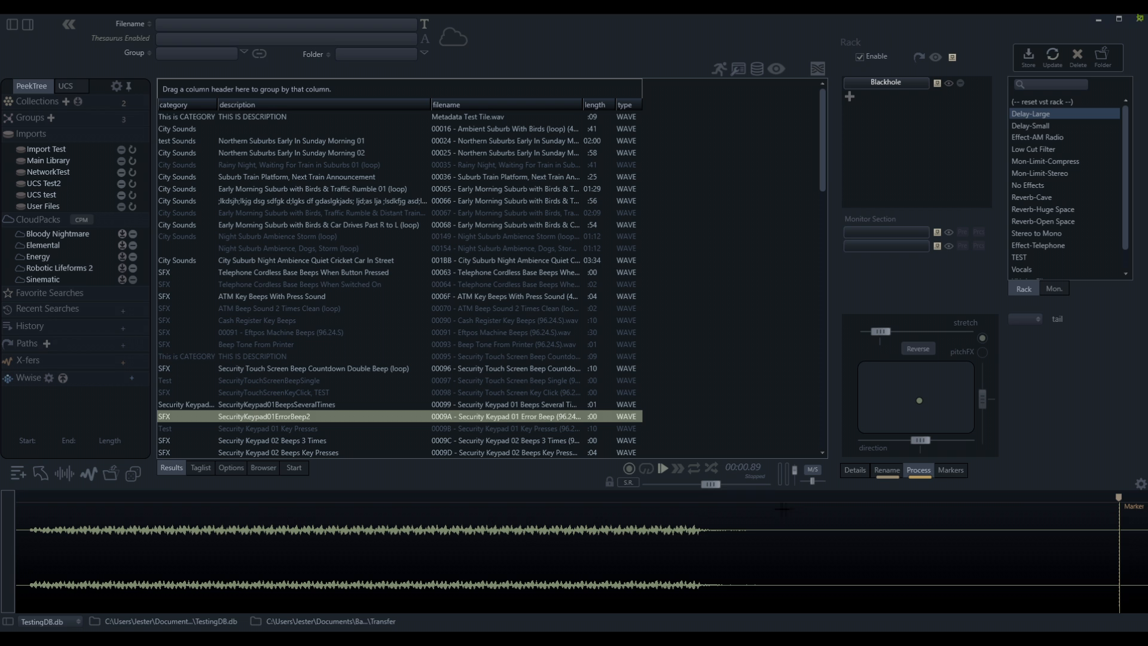
pyautogui.click(304, 638)
pyautogui.click(323, 637)
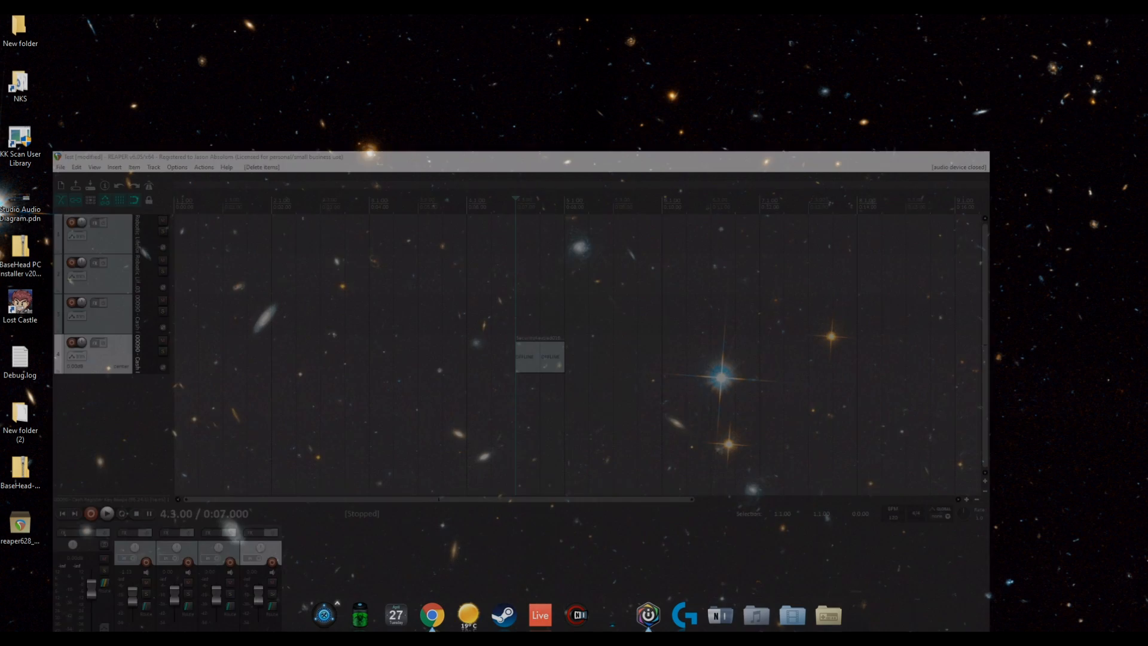
pyautogui.click(323, 637)
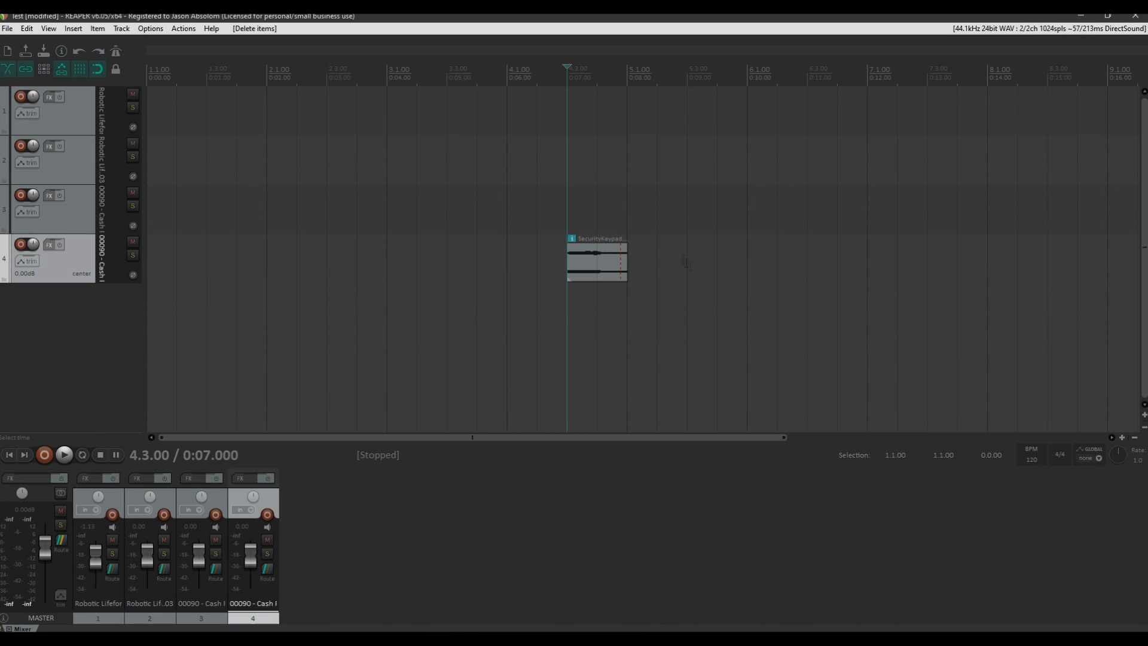
# Switch to BaseHead, set the rack's effect tail to 7 sec., and return to REAPER.
pyautogui.click(304, 638)
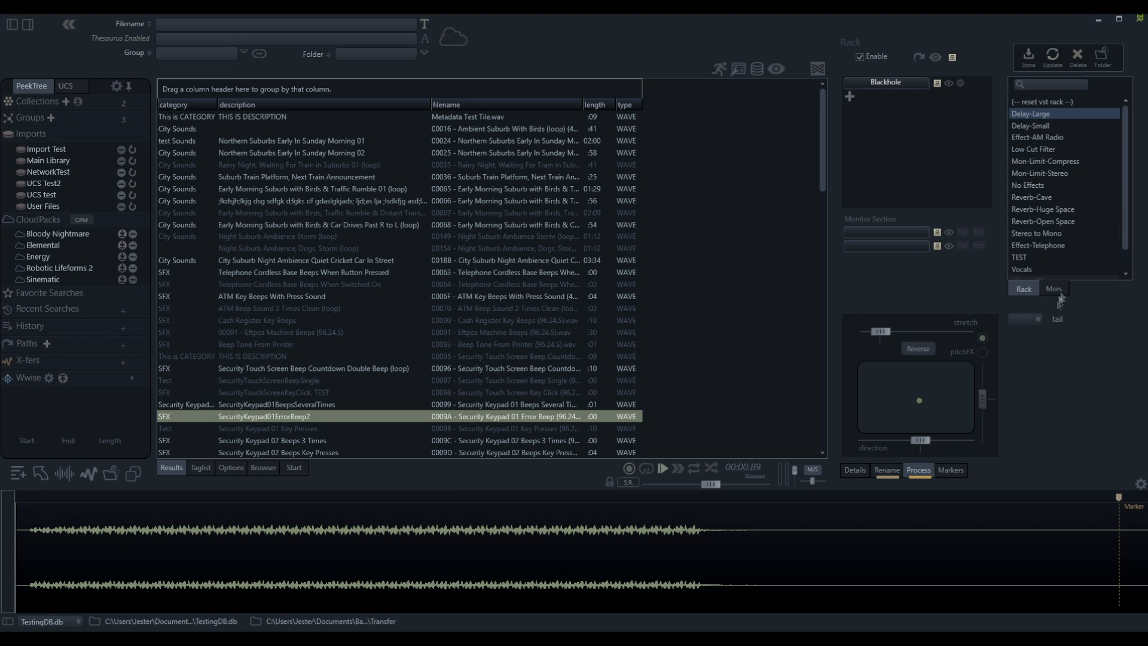
pyautogui.click(1024, 320)
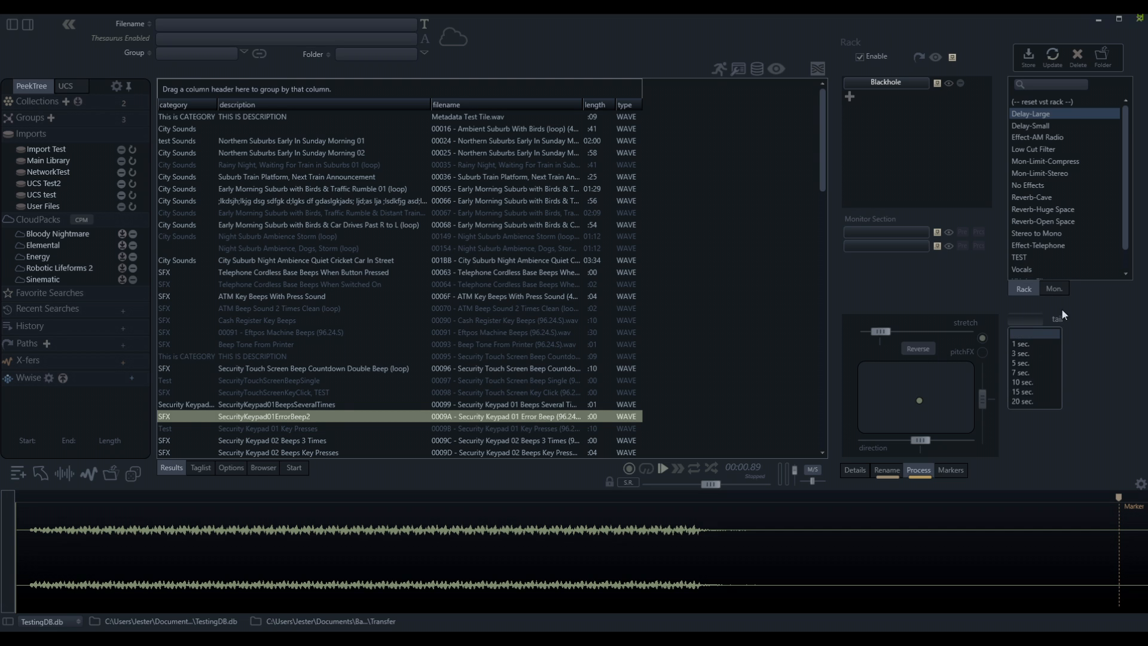
pyautogui.click(1024, 372)
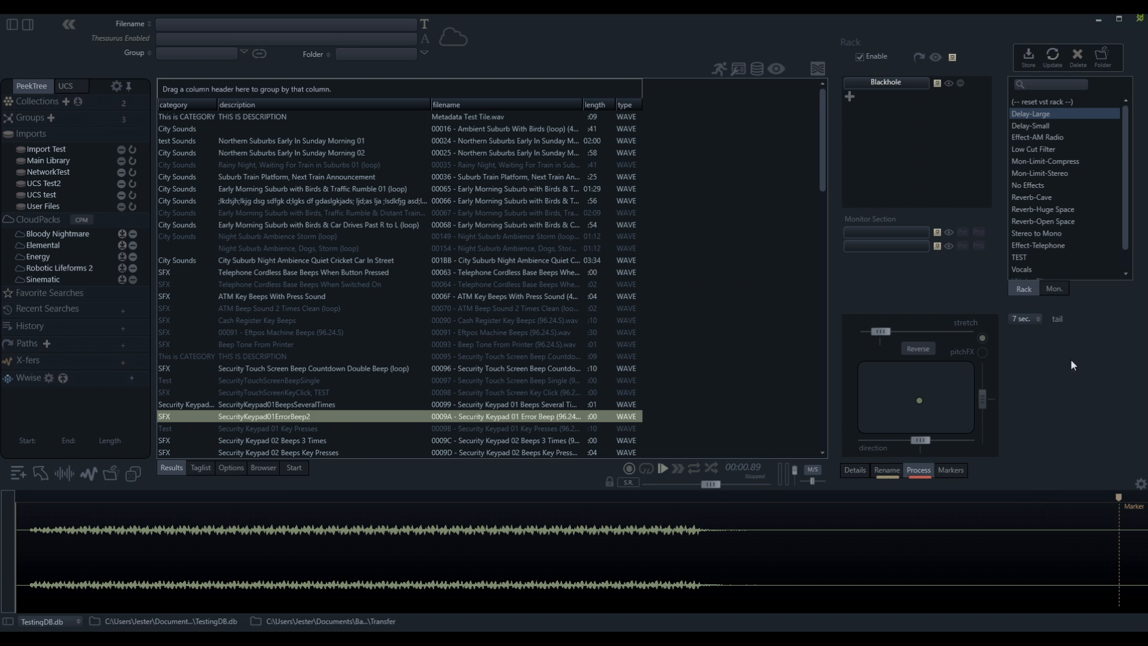
pyautogui.hotkey('alt', 'Tab')
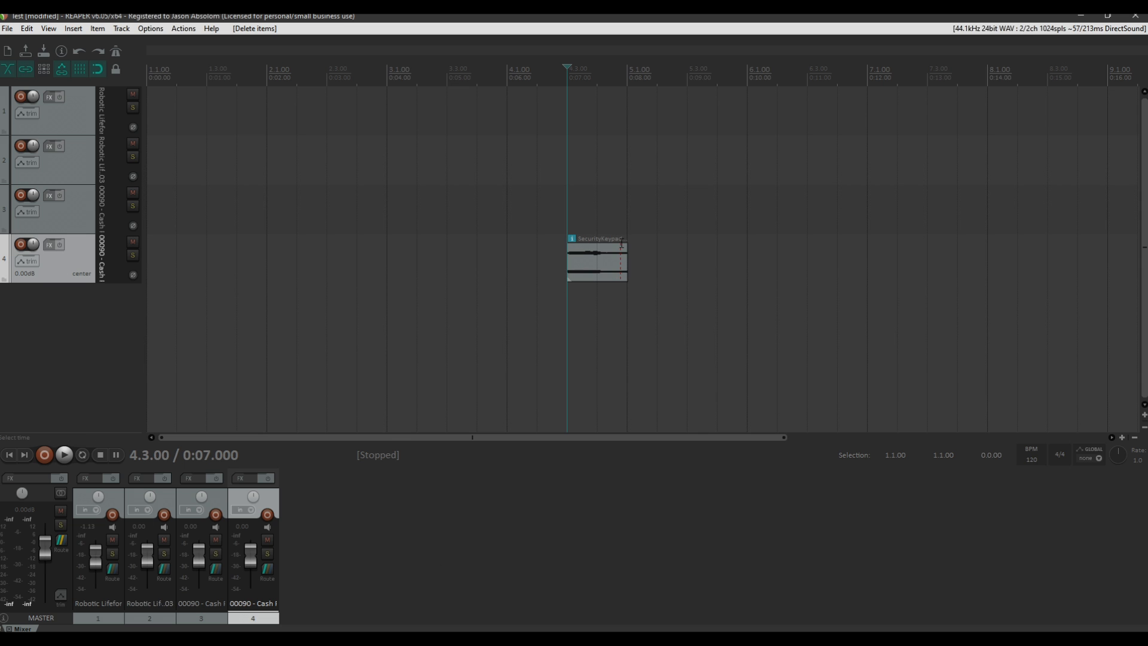
# Delete the security keypad item on track 4 and transfer SecurityKeypad01ErrorBeep2 from BaseHead into REAPER again with the effect tail.
pyautogui.click(595, 239)
pyautogui.click(582, 241)
pyautogui.press('Delete')
pyautogui.hotkey('alt', 'Tab')
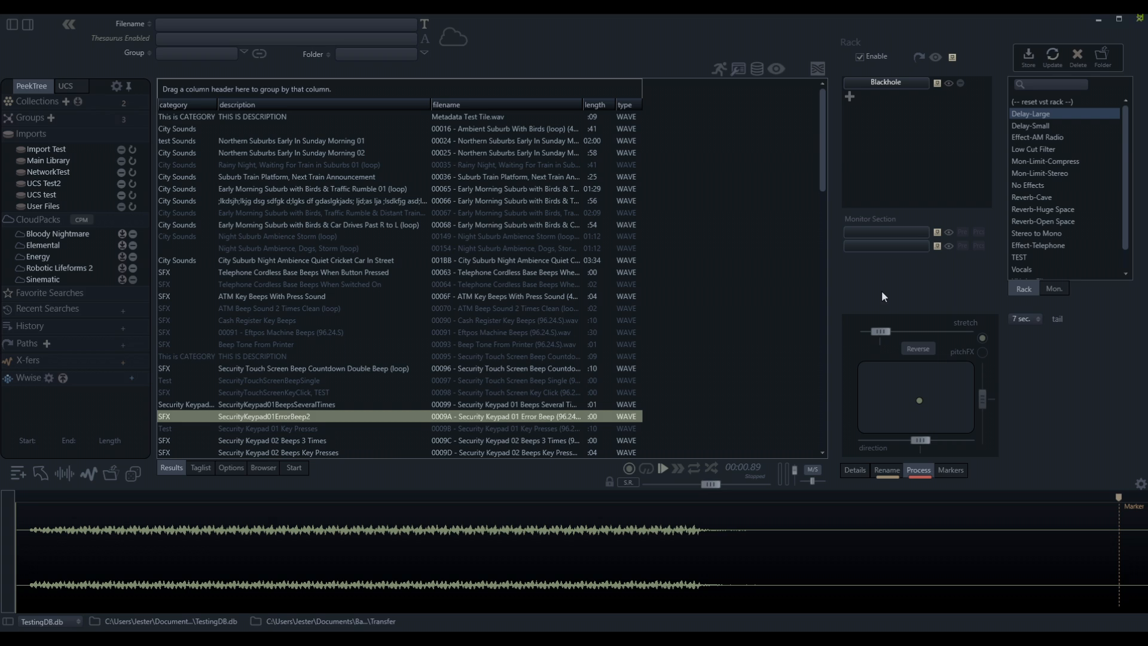
pyautogui.press('s')
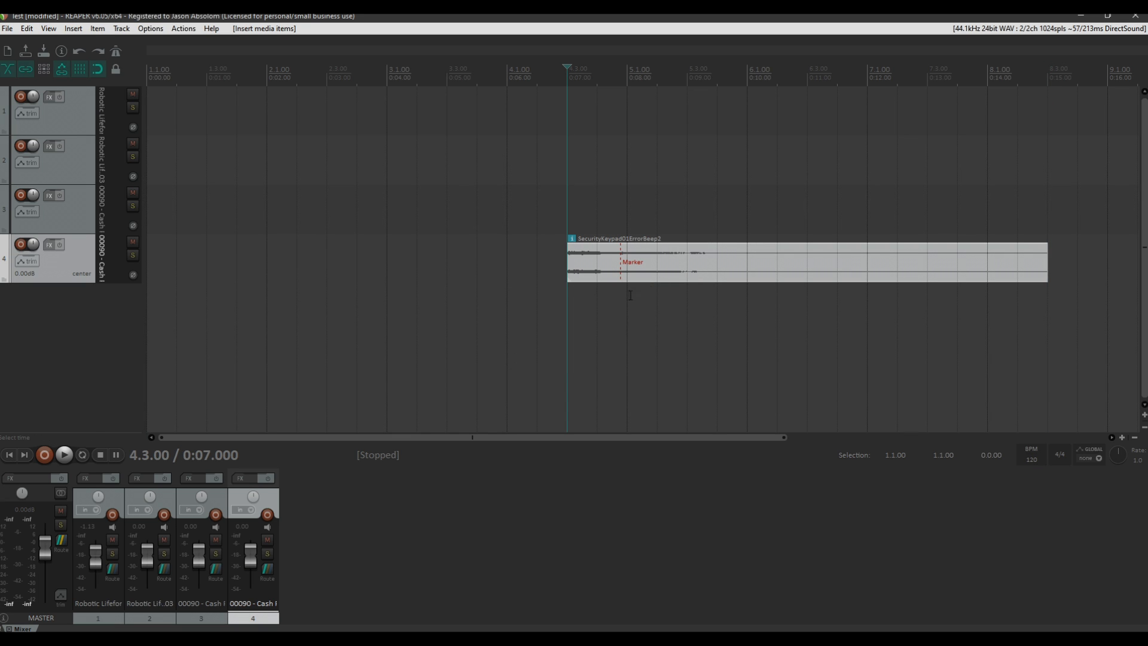
# Play back the newly transferred SecurityKeypad01ErrorBeep2 item on track 4 and audition its delay tail.
pyautogui.press('space')
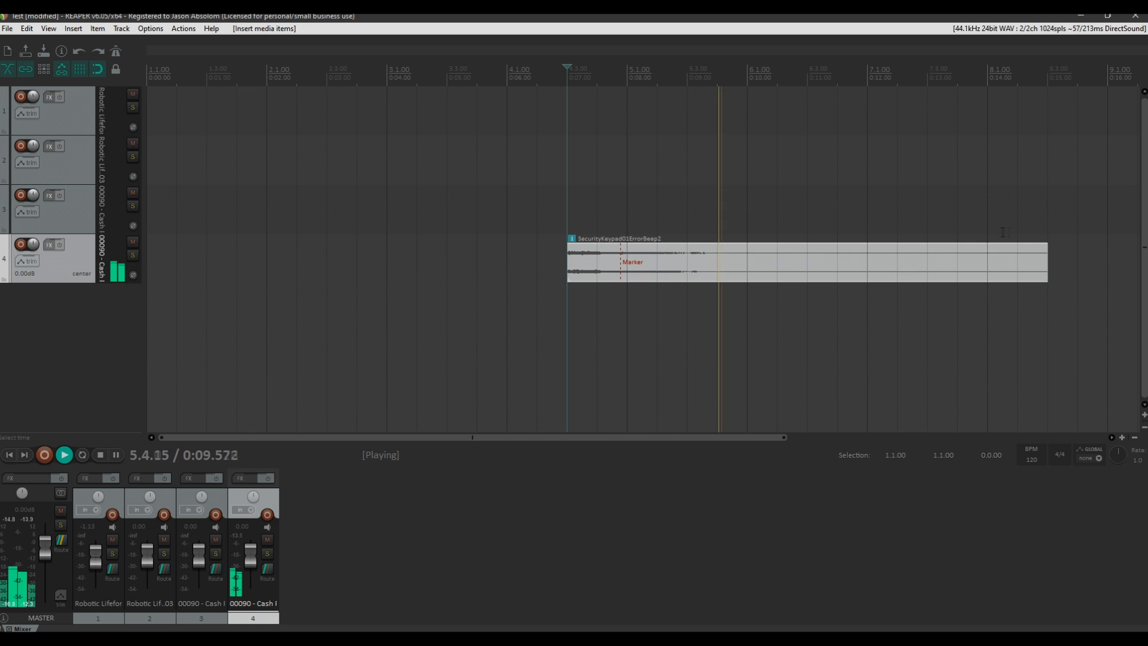
pyautogui.press('space')
pyautogui.press('space')
pyautogui.click(696, 261)
pyautogui.press('space')
# Switch to BaseHead, load the Delay-Large rack preset, and copy the Blackhole plugin's parameters.
pyautogui.click(281, 638)
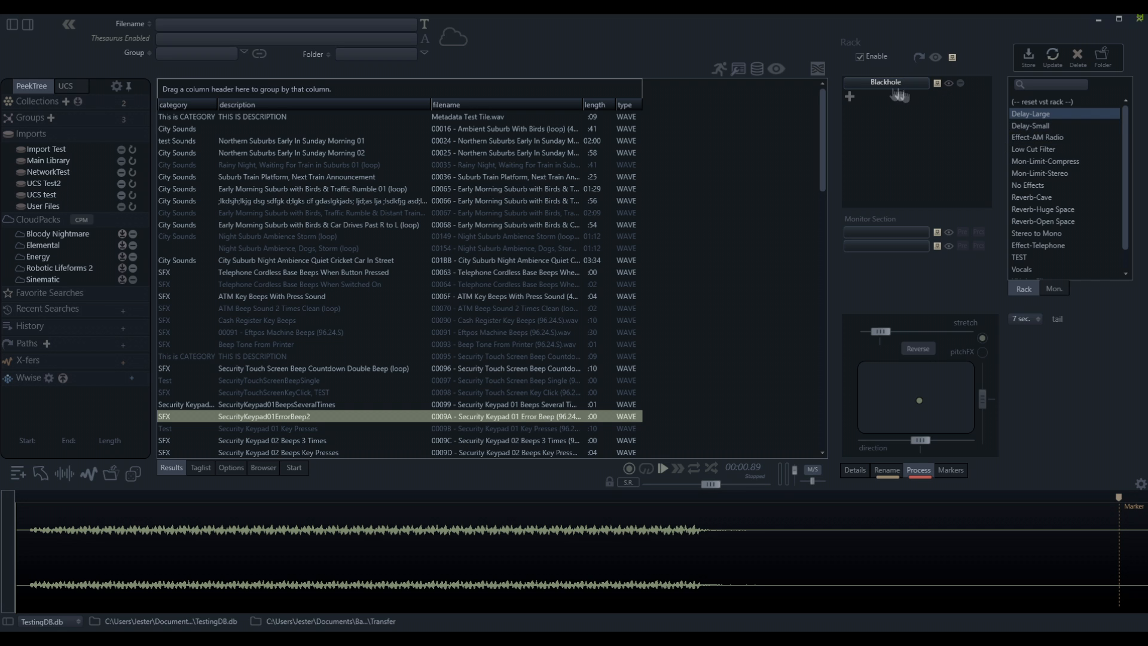
pyautogui.click(1031, 122)
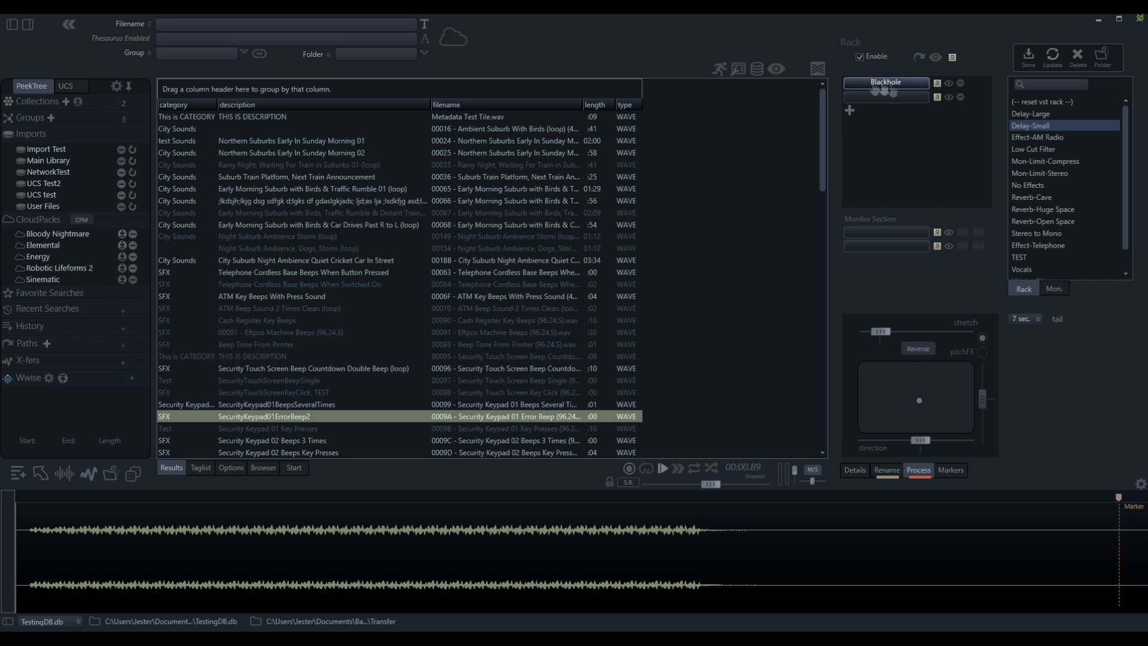
pyautogui.click(1046, 112)
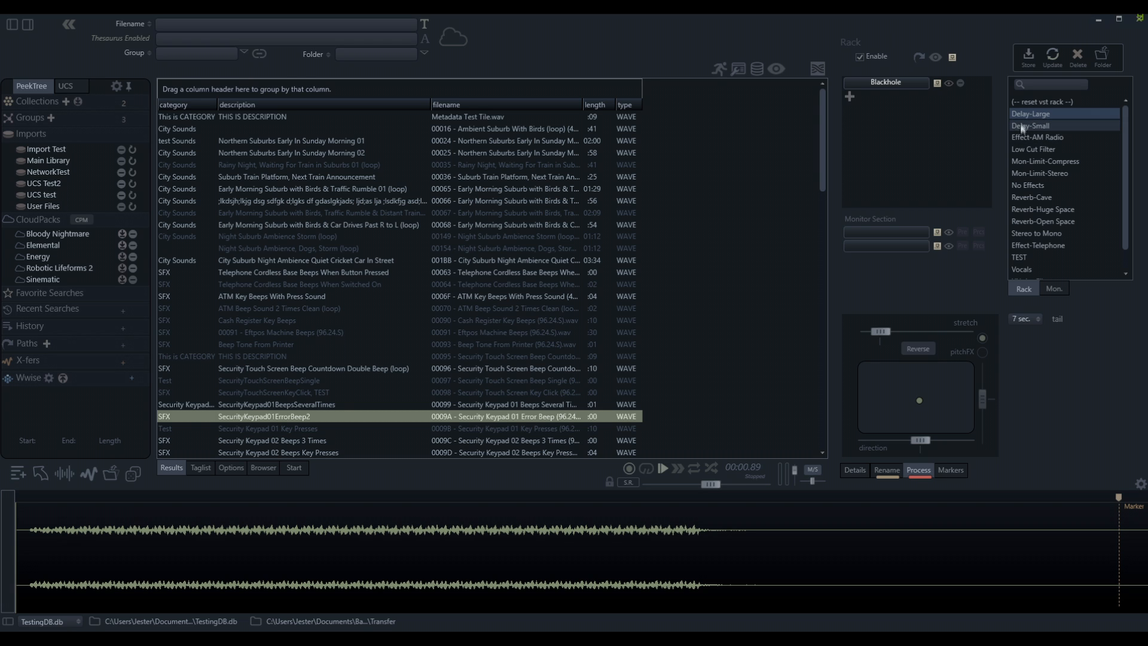
pyautogui.rightClick(894, 86)
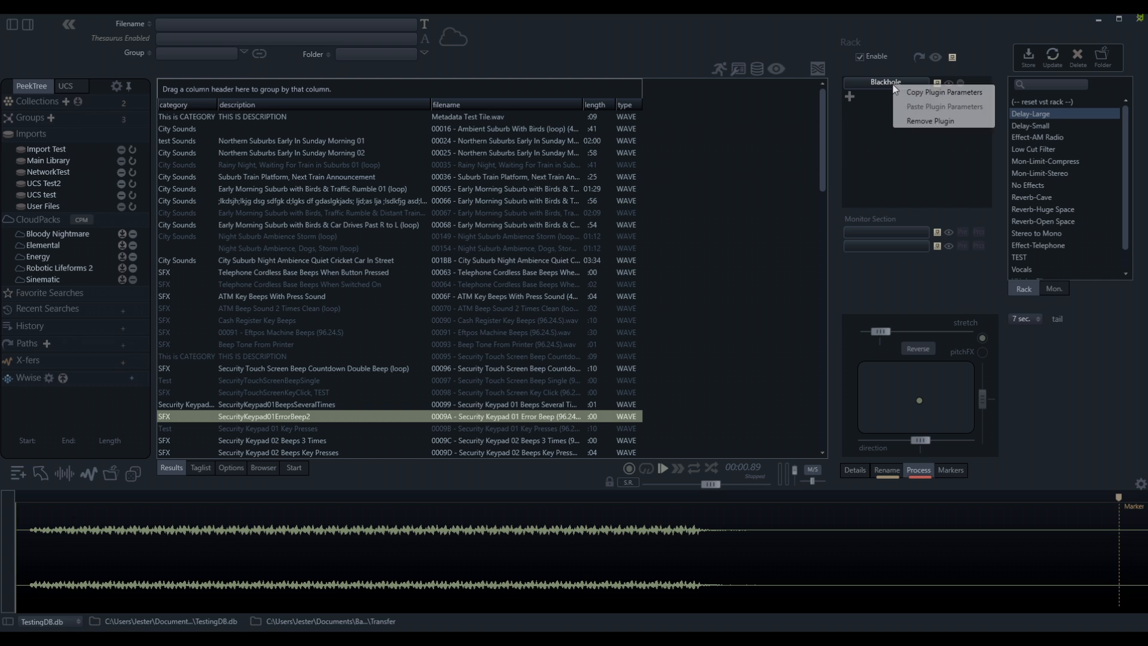
pyautogui.click(930, 93)
# Load the Delay-Small preset, paste the copied plugin parameters into the second rack slot, and close both Blackhole windows.
pyautogui.click(1045, 127)
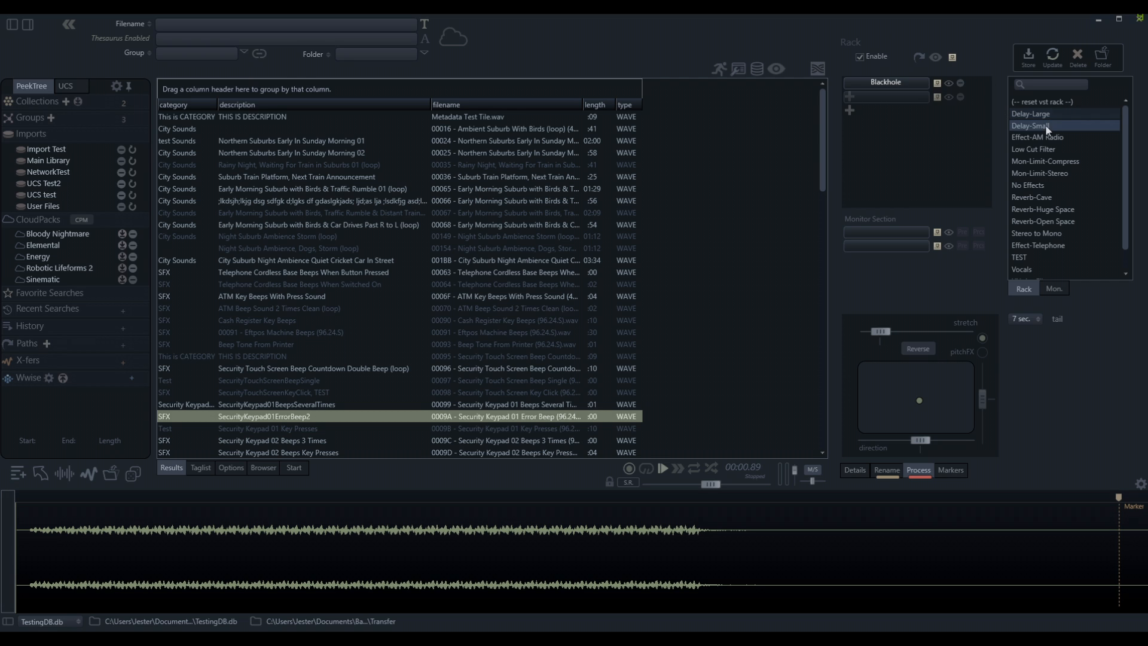
pyautogui.rightClick(898, 85)
pyautogui.click(935, 102)
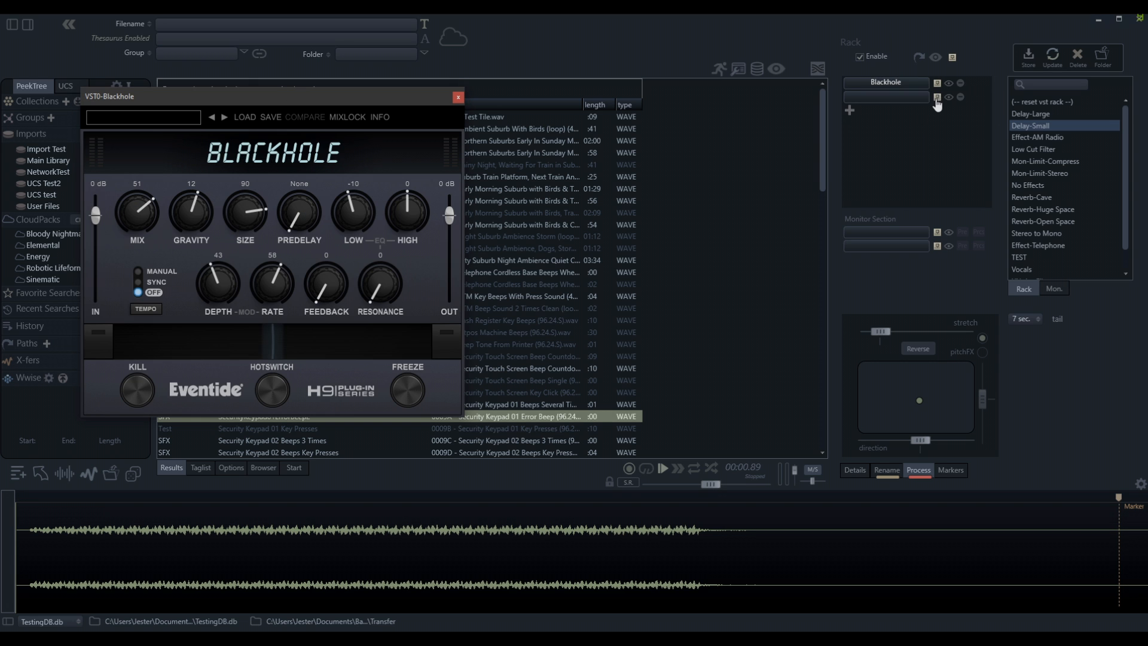
pyautogui.moveTo(289, 95); pyautogui.dragTo(388, 95)
pyautogui.rightClick(883, 99)
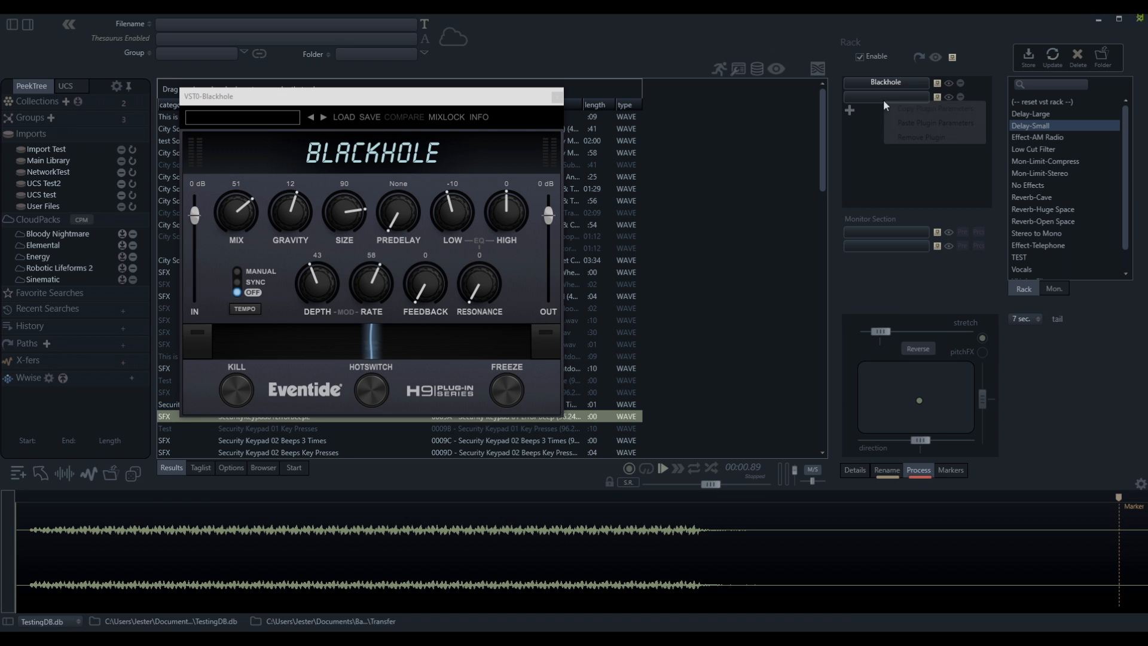
pyautogui.click(911, 124)
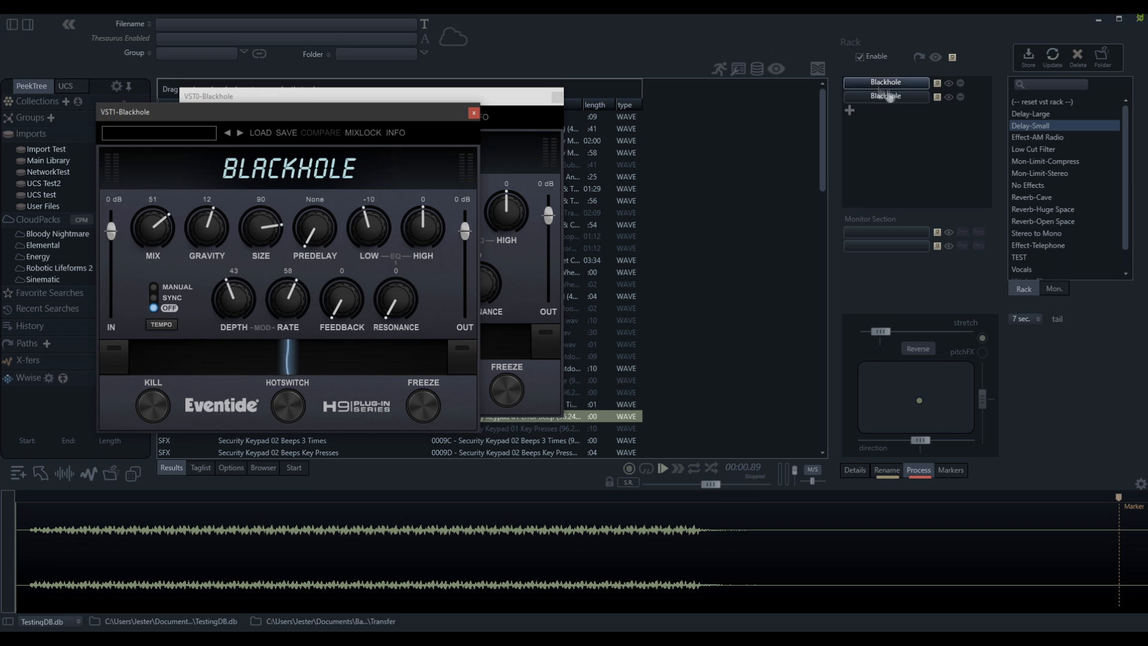
pyautogui.click(473, 115)
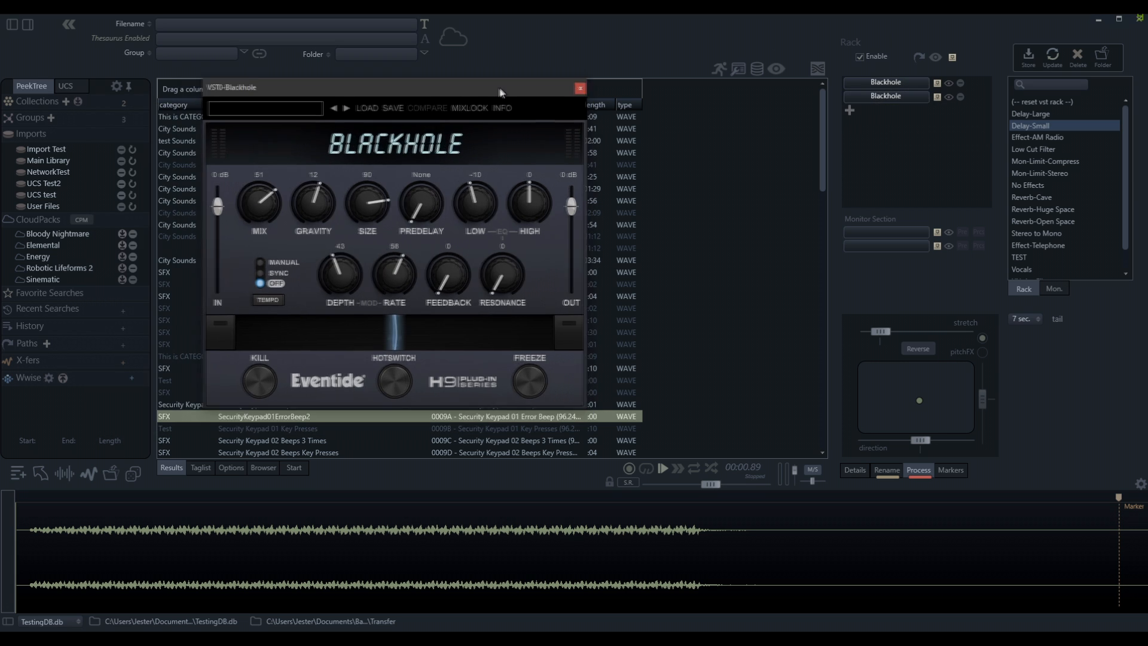
pyautogui.click(577, 86)
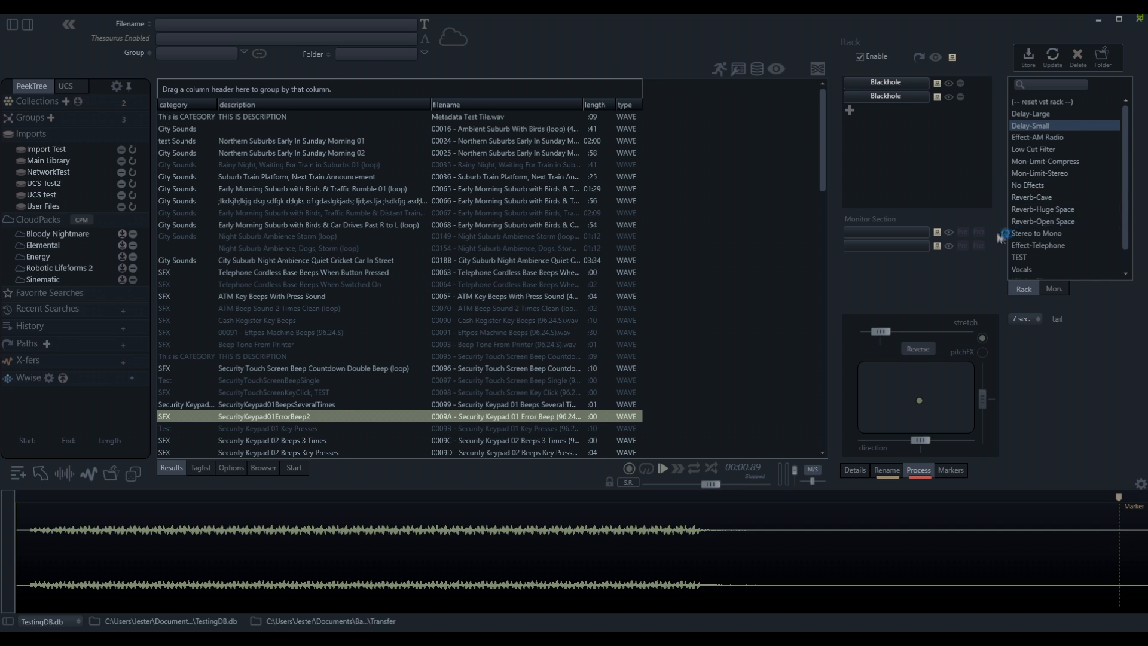
# Load L1 limiter Stereo into the first Monitor Section slot and enable its Prcs and Pre options.
pyautogui.click(887, 233)
pyautogui.scroll(2, 900, 231)
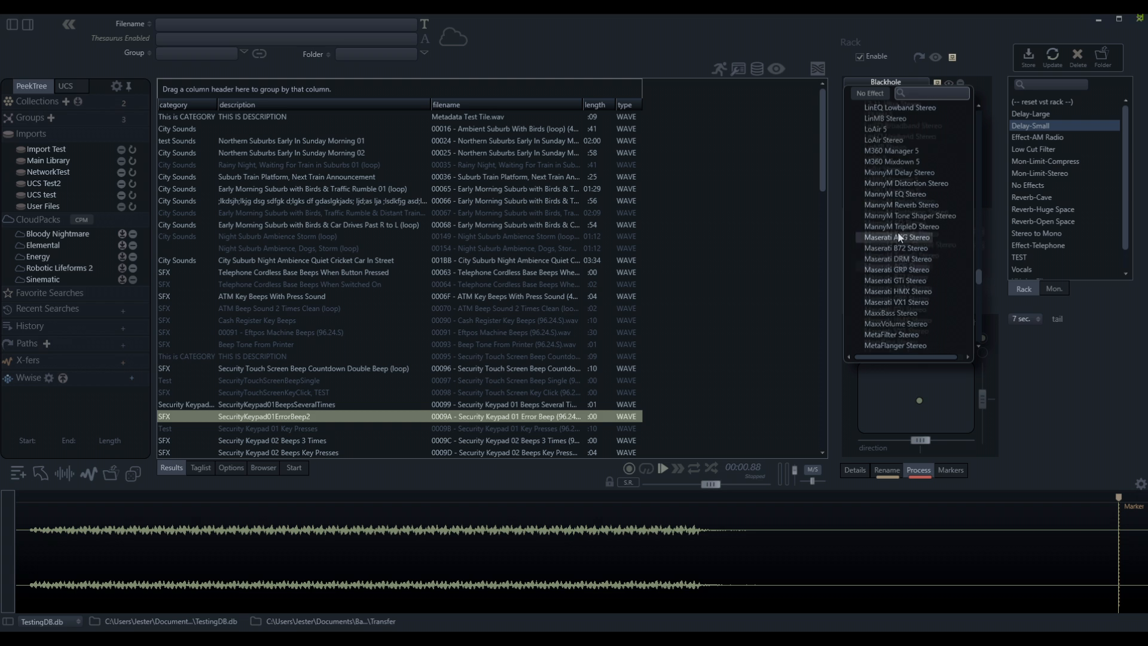
pyautogui.scroll(1, 898, 225)
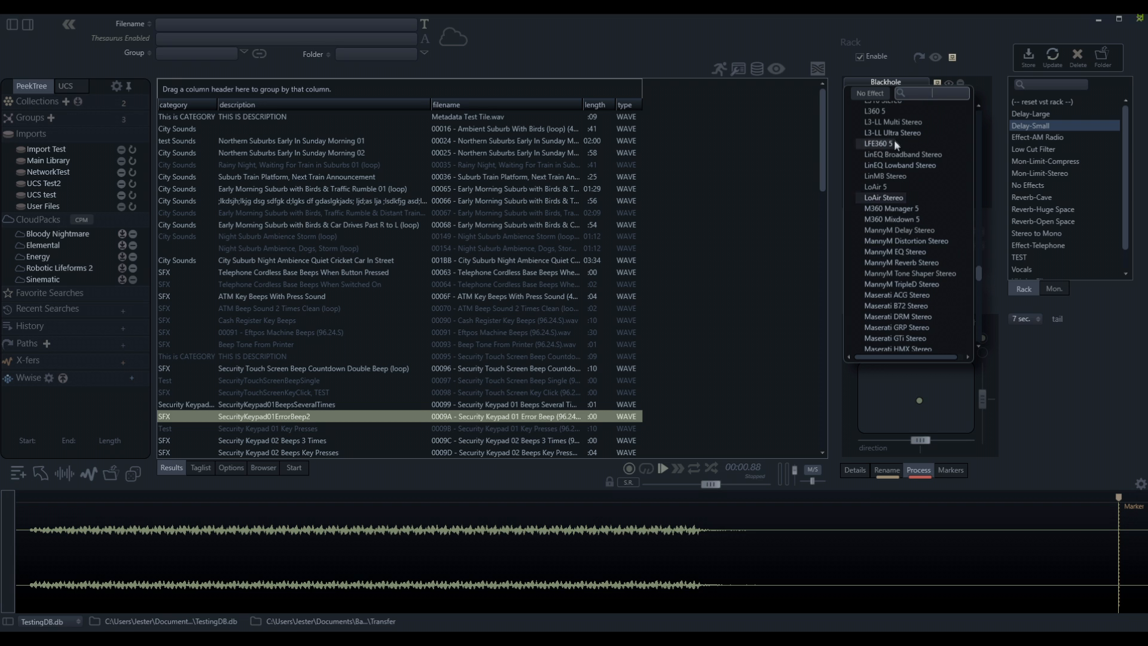
pyautogui.scroll(2, 901, 123)
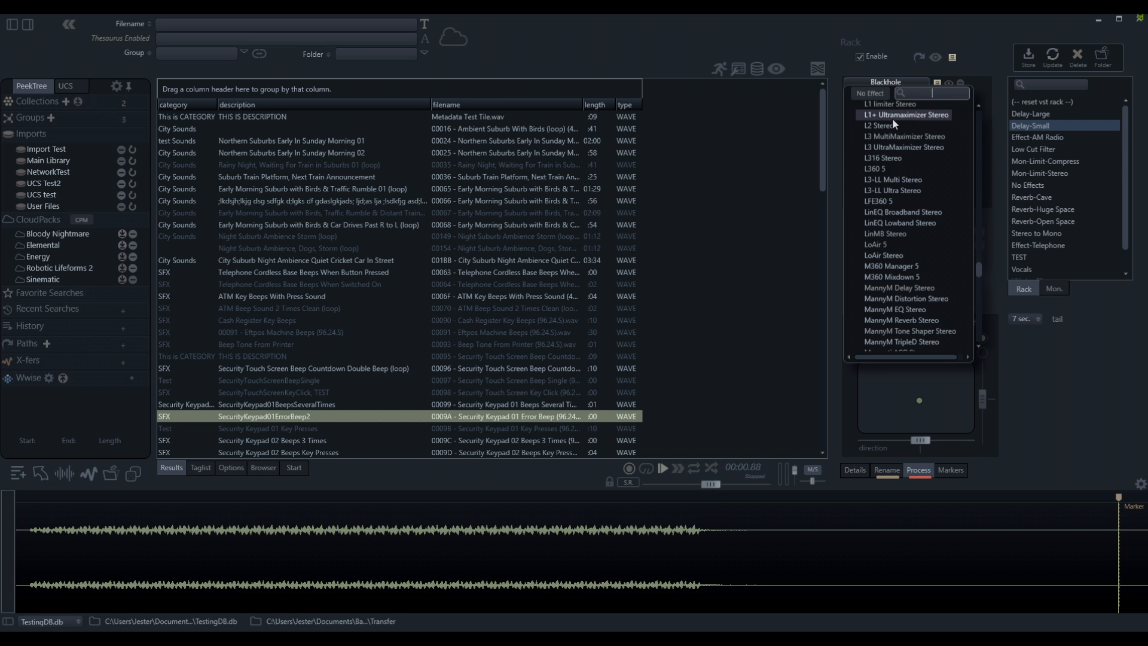
pyautogui.click(894, 105)
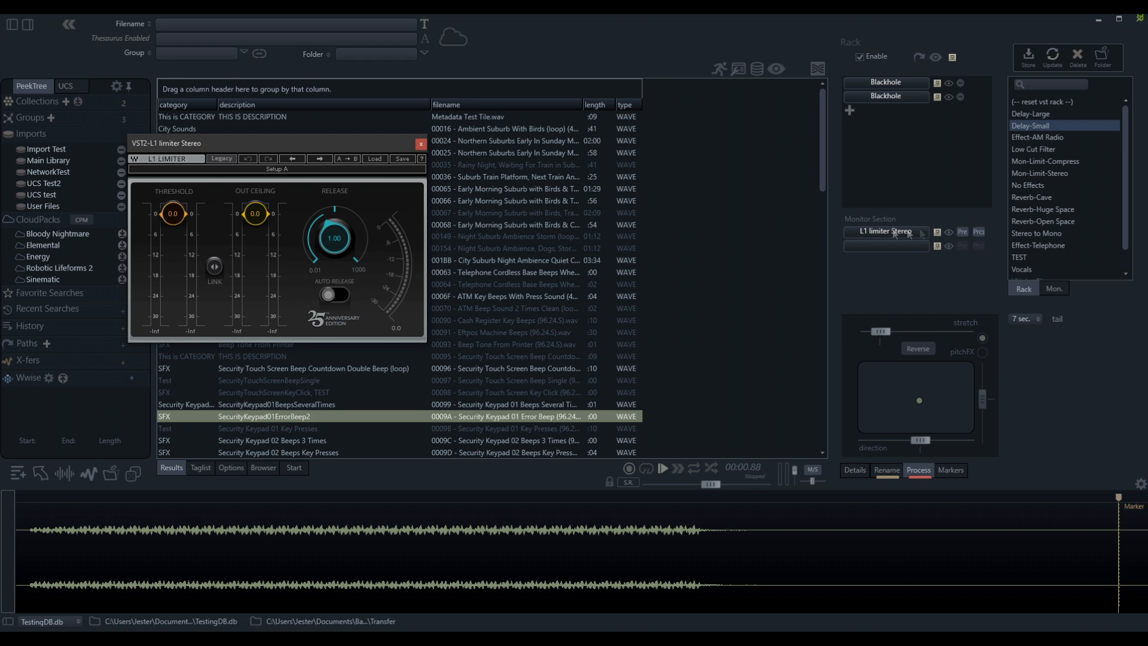
pyautogui.click(980, 231)
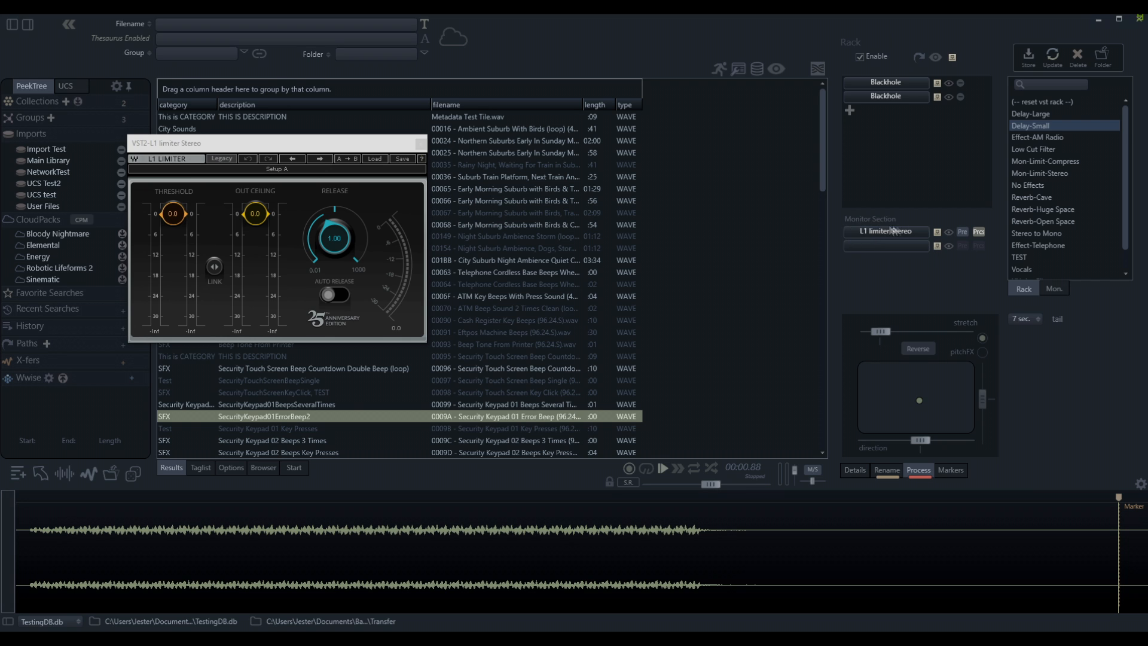
pyautogui.click(962, 232)
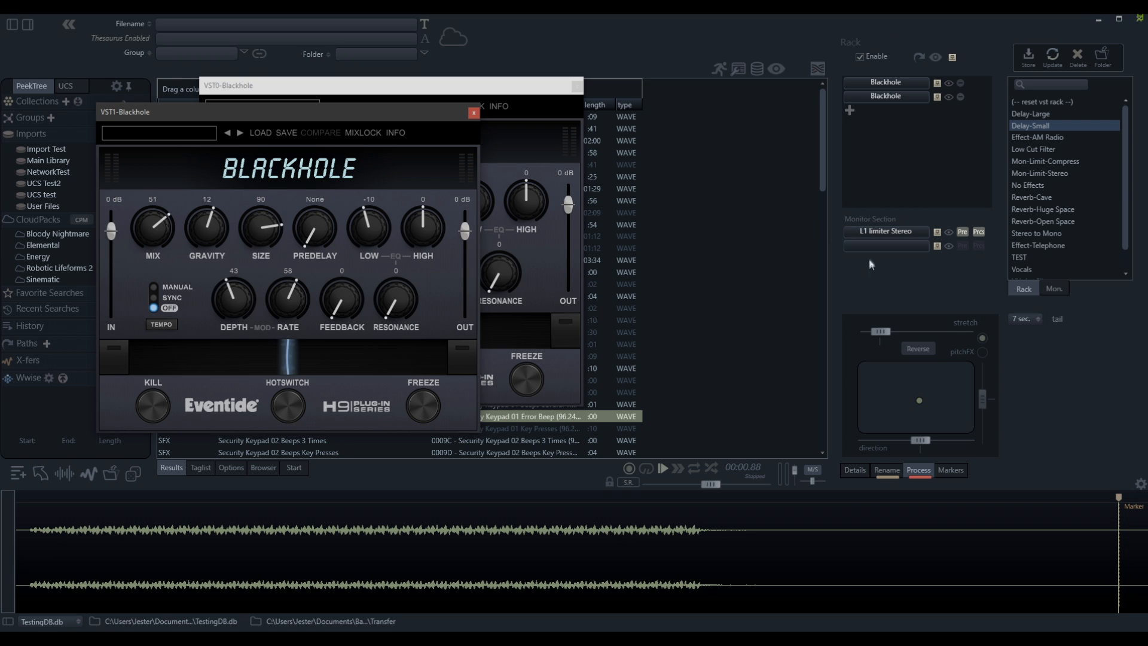
# Load the Reverb-Cave rack preset, then open the new VST preset prompt for the monitor section and dismiss it without storing.
pyautogui.click(1039, 196)
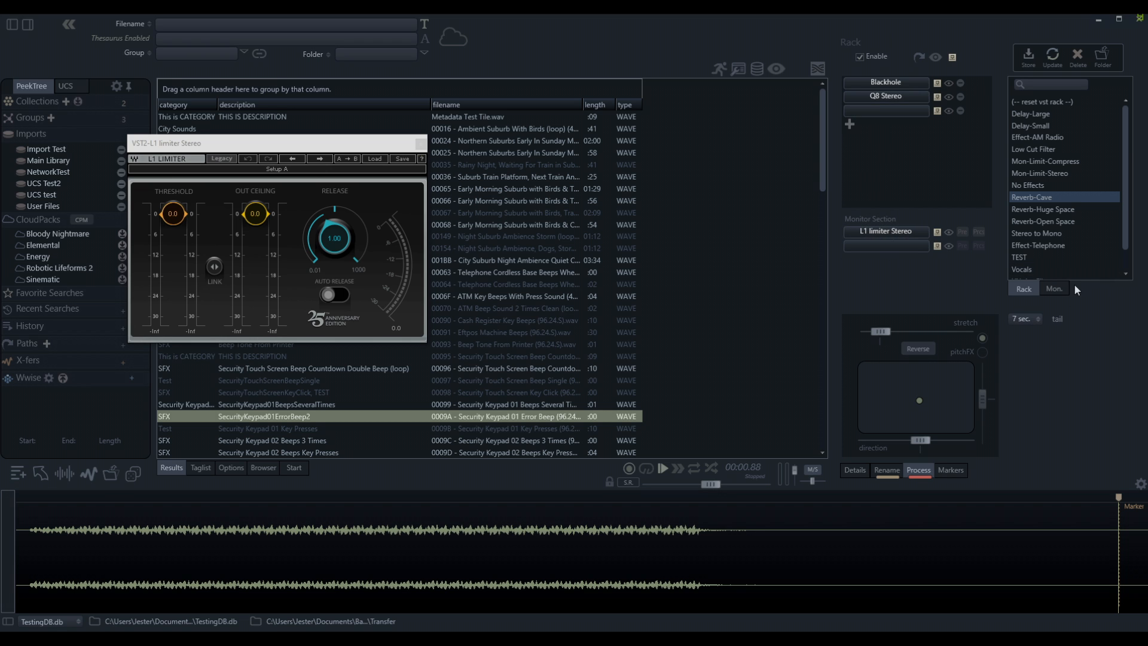
pyautogui.click(1055, 289)
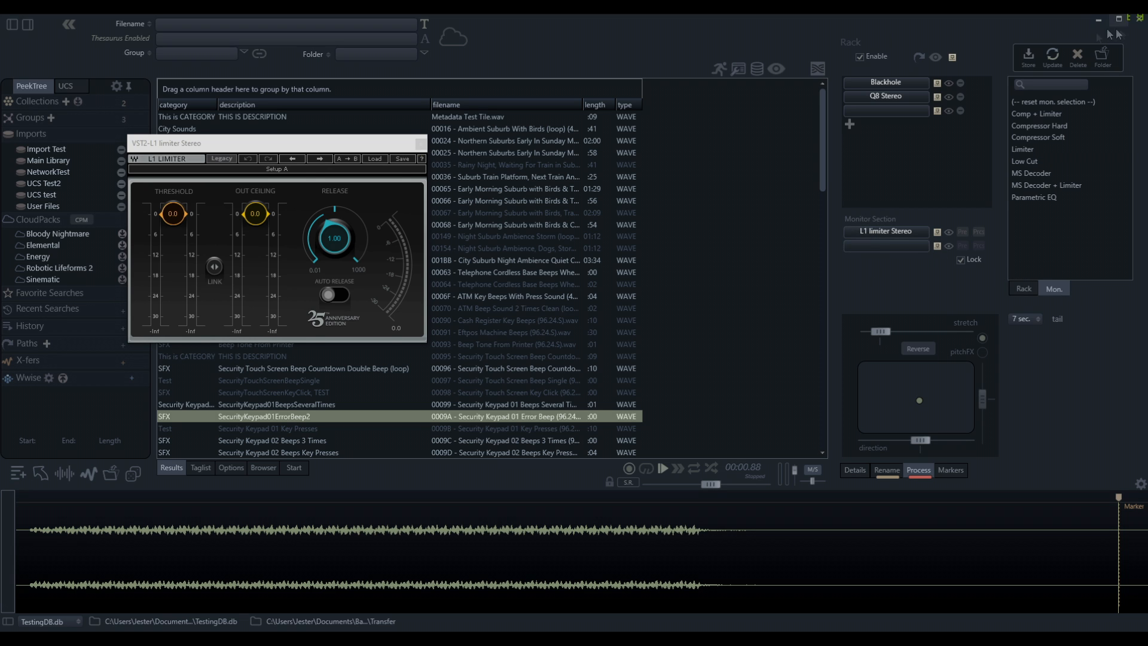
pyautogui.click(1029, 57)
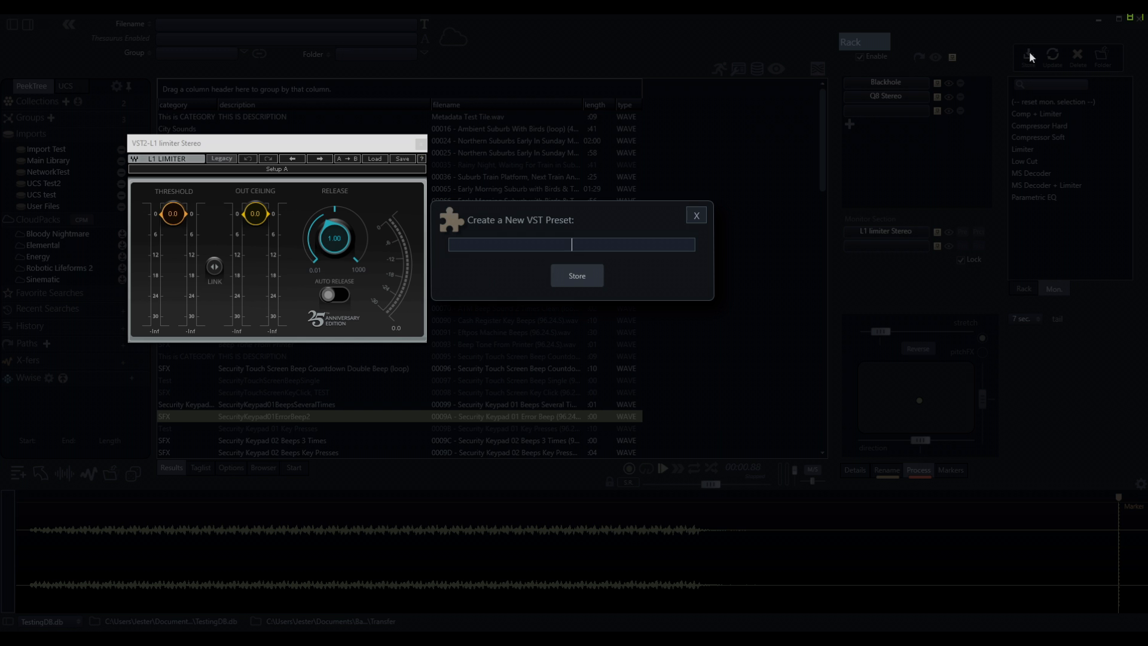
pyautogui.click(696, 215)
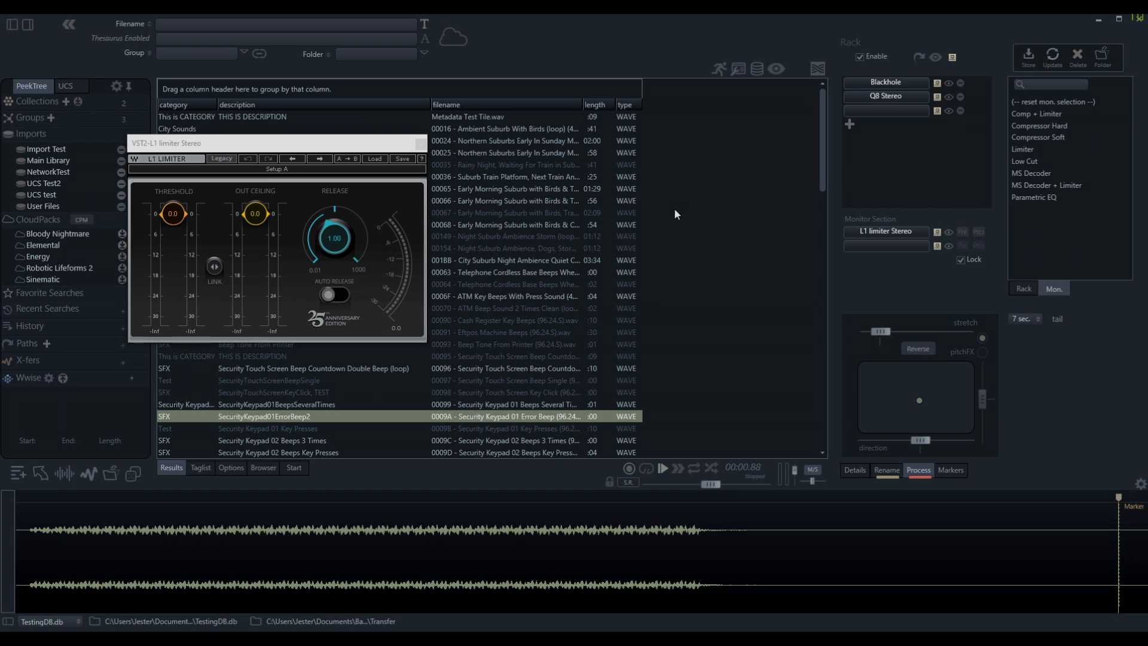
# Compare the rack preset list with the monitor preset list.
pyautogui.click(1024, 289)
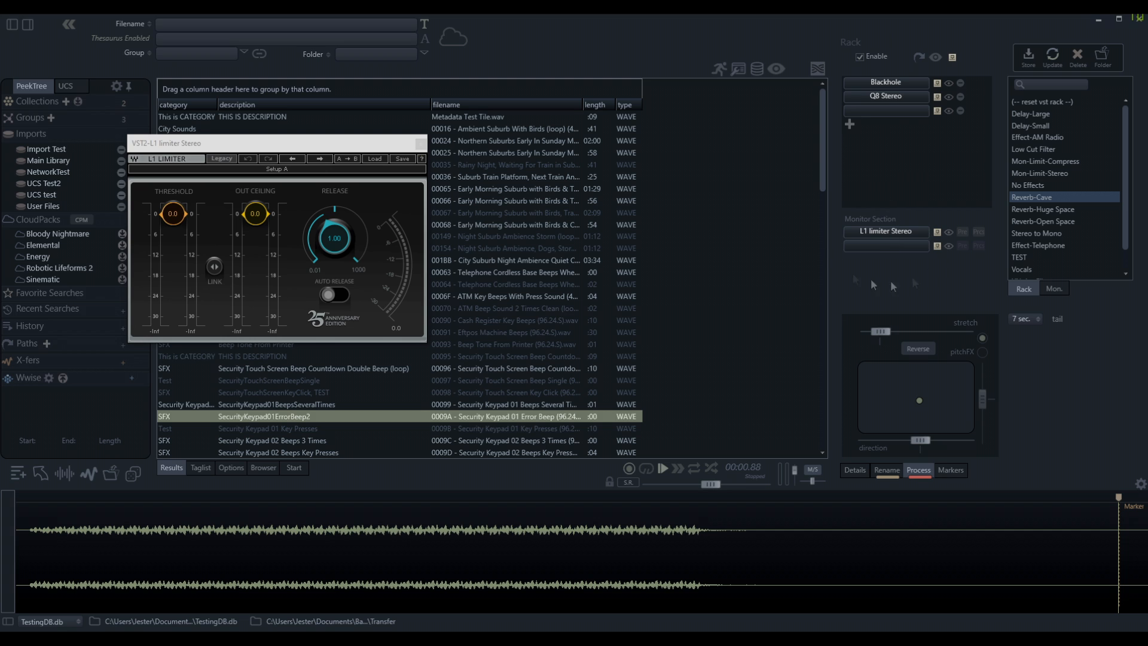
pyautogui.click(1053, 290)
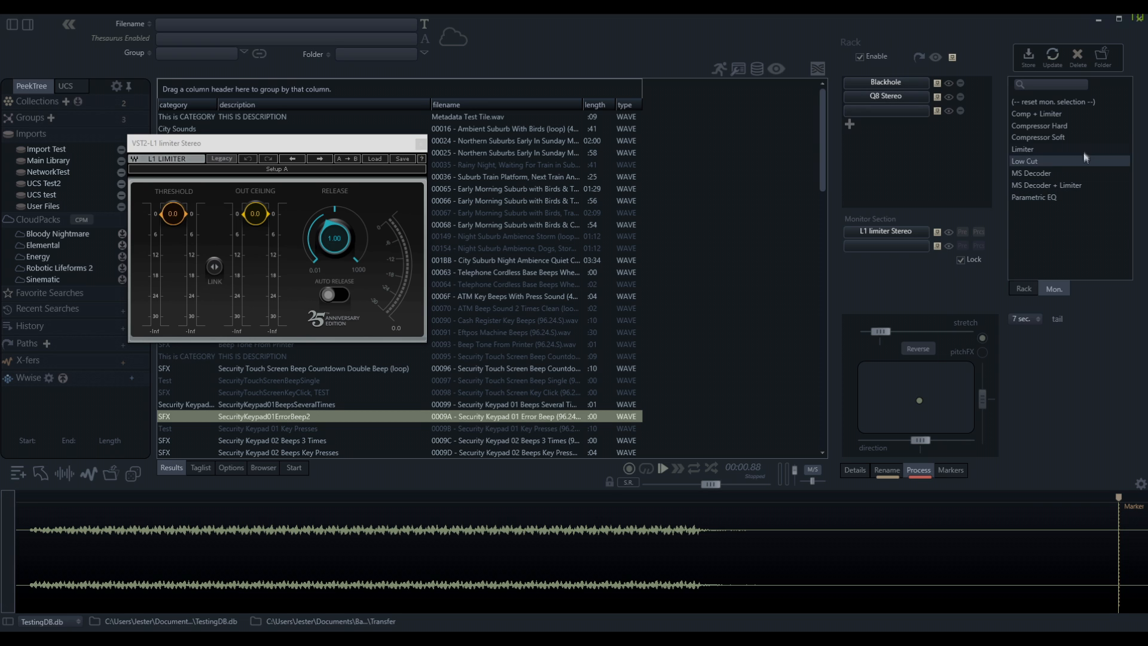
pyautogui.click(1037, 289)
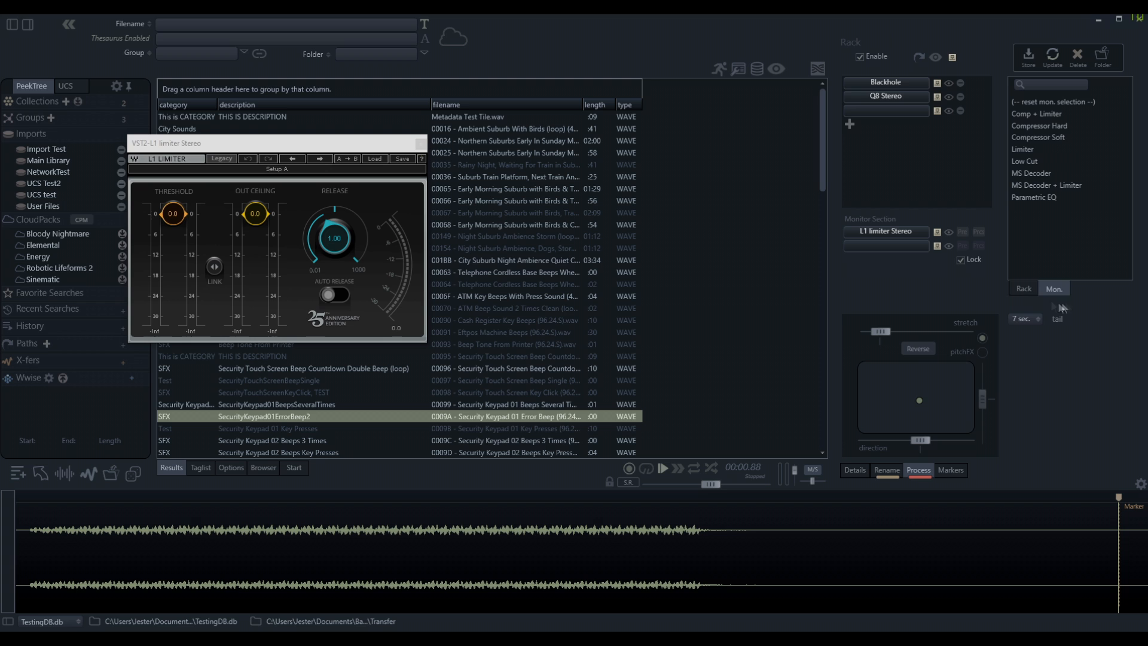
pyautogui.click(1051, 290)
# Load the Compressor Soft monitor preset, enable Pre, and replace the preset with Limiter.
pyautogui.click(1060, 135)
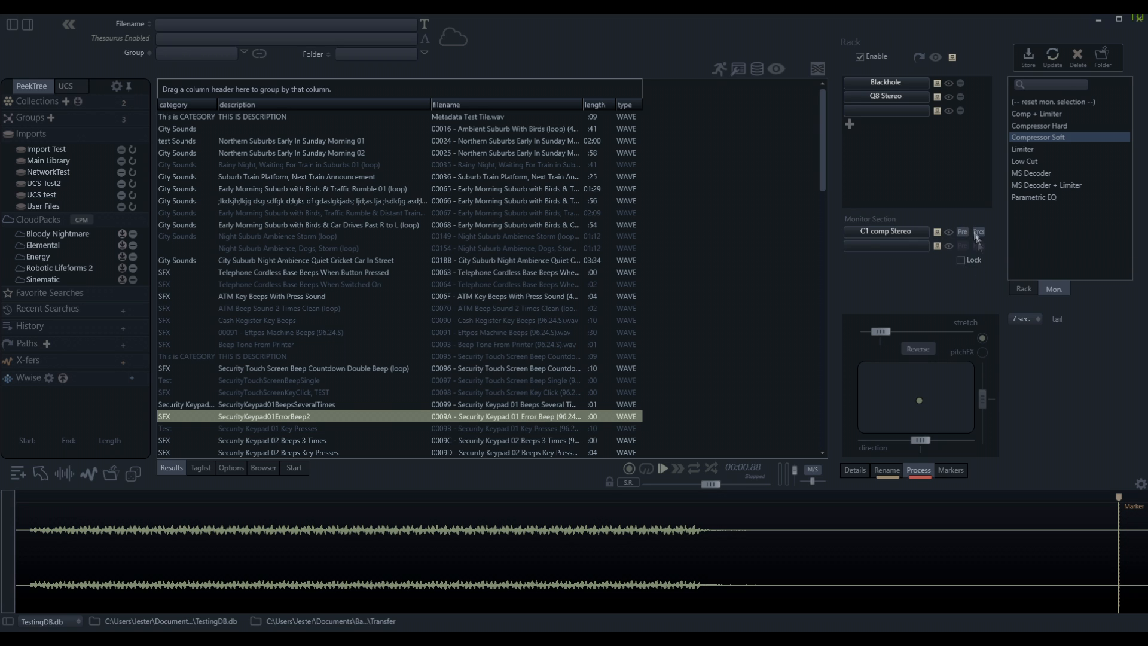
pyautogui.click(963, 231)
pyautogui.click(1023, 150)
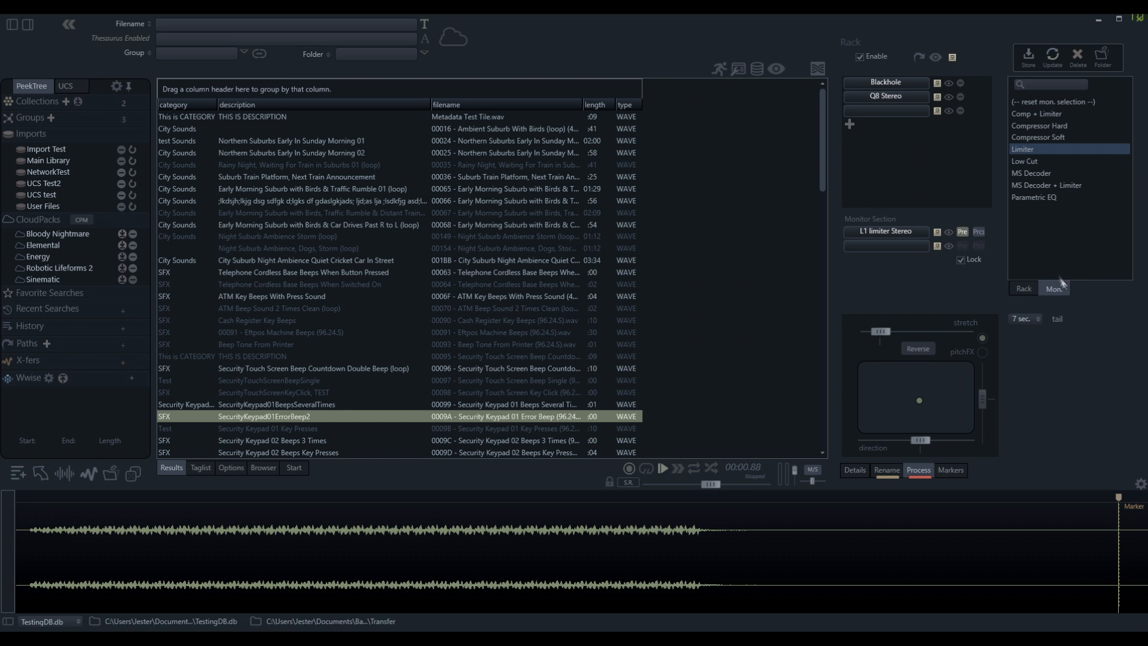
pyautogui.click(1024, 289)
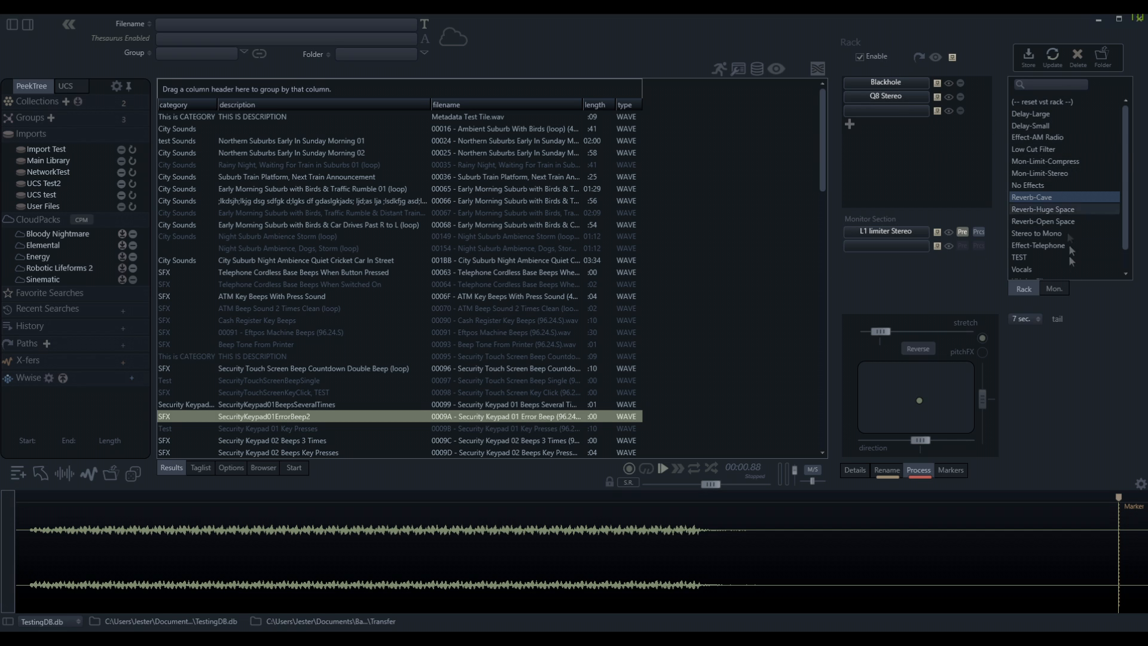
pyautogui.click(1064, 291)
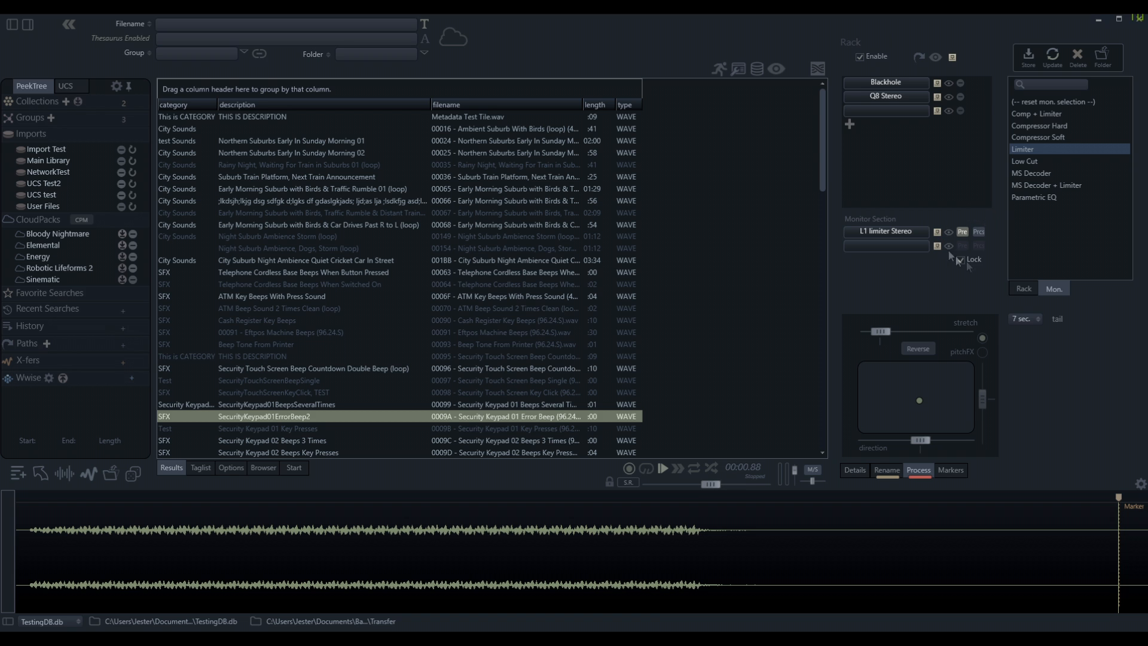